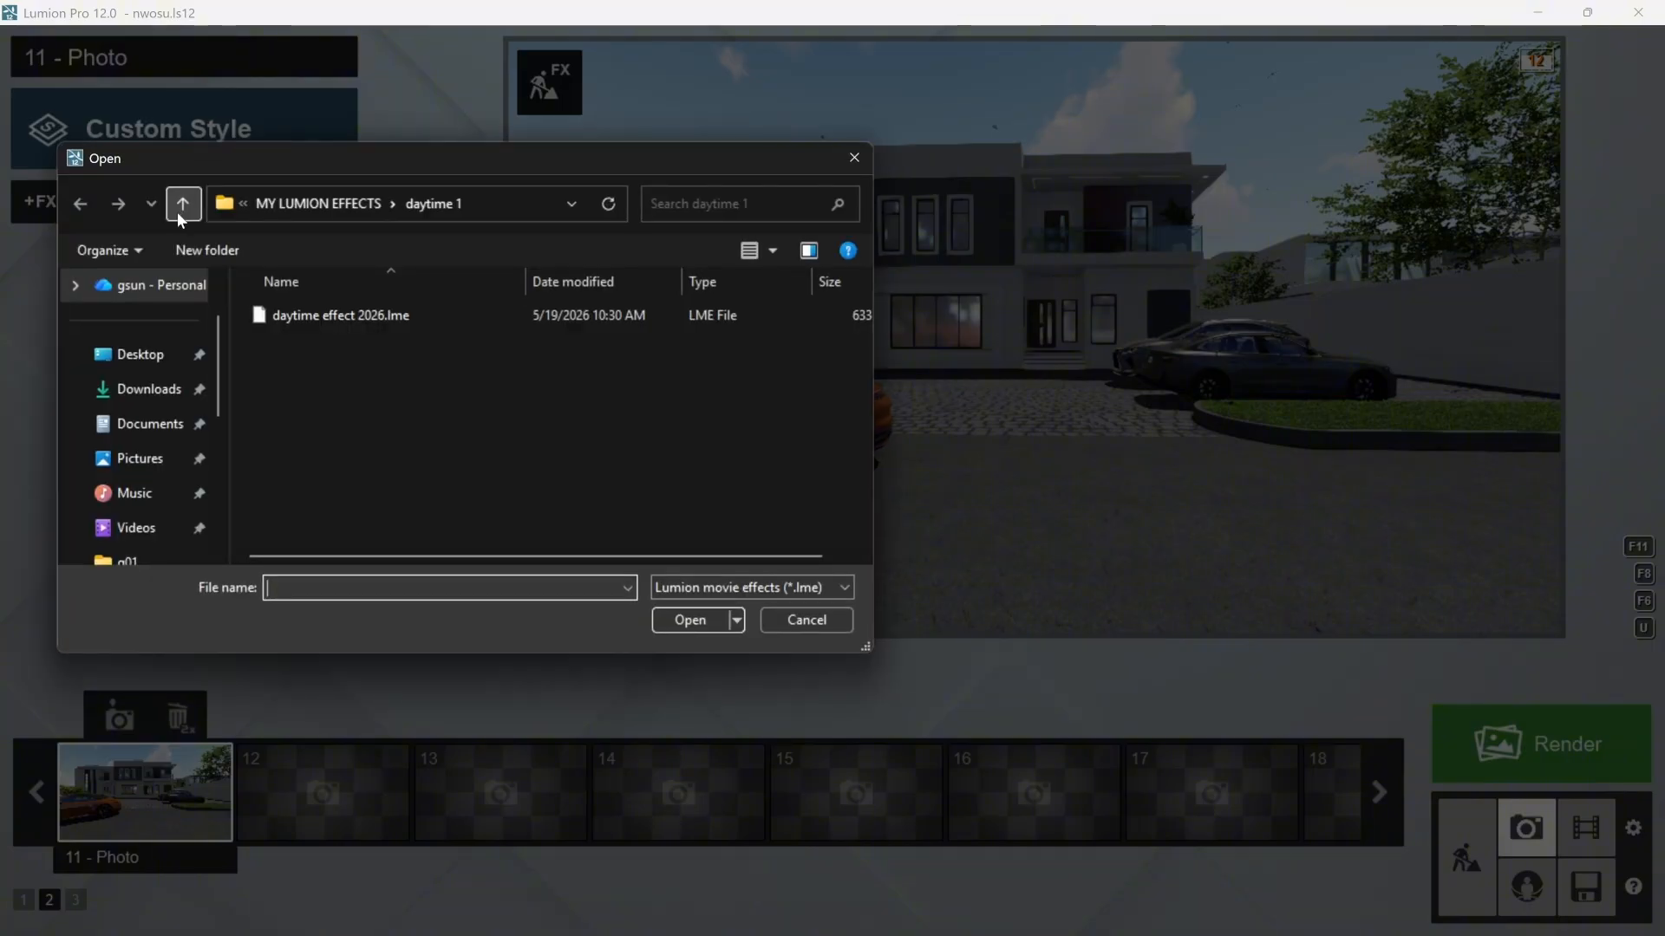
- Load the movie effect file daytime effect 2026.lme from the daytime 1 folder in MY LUMION EFFECTS
left_click(325, 202)
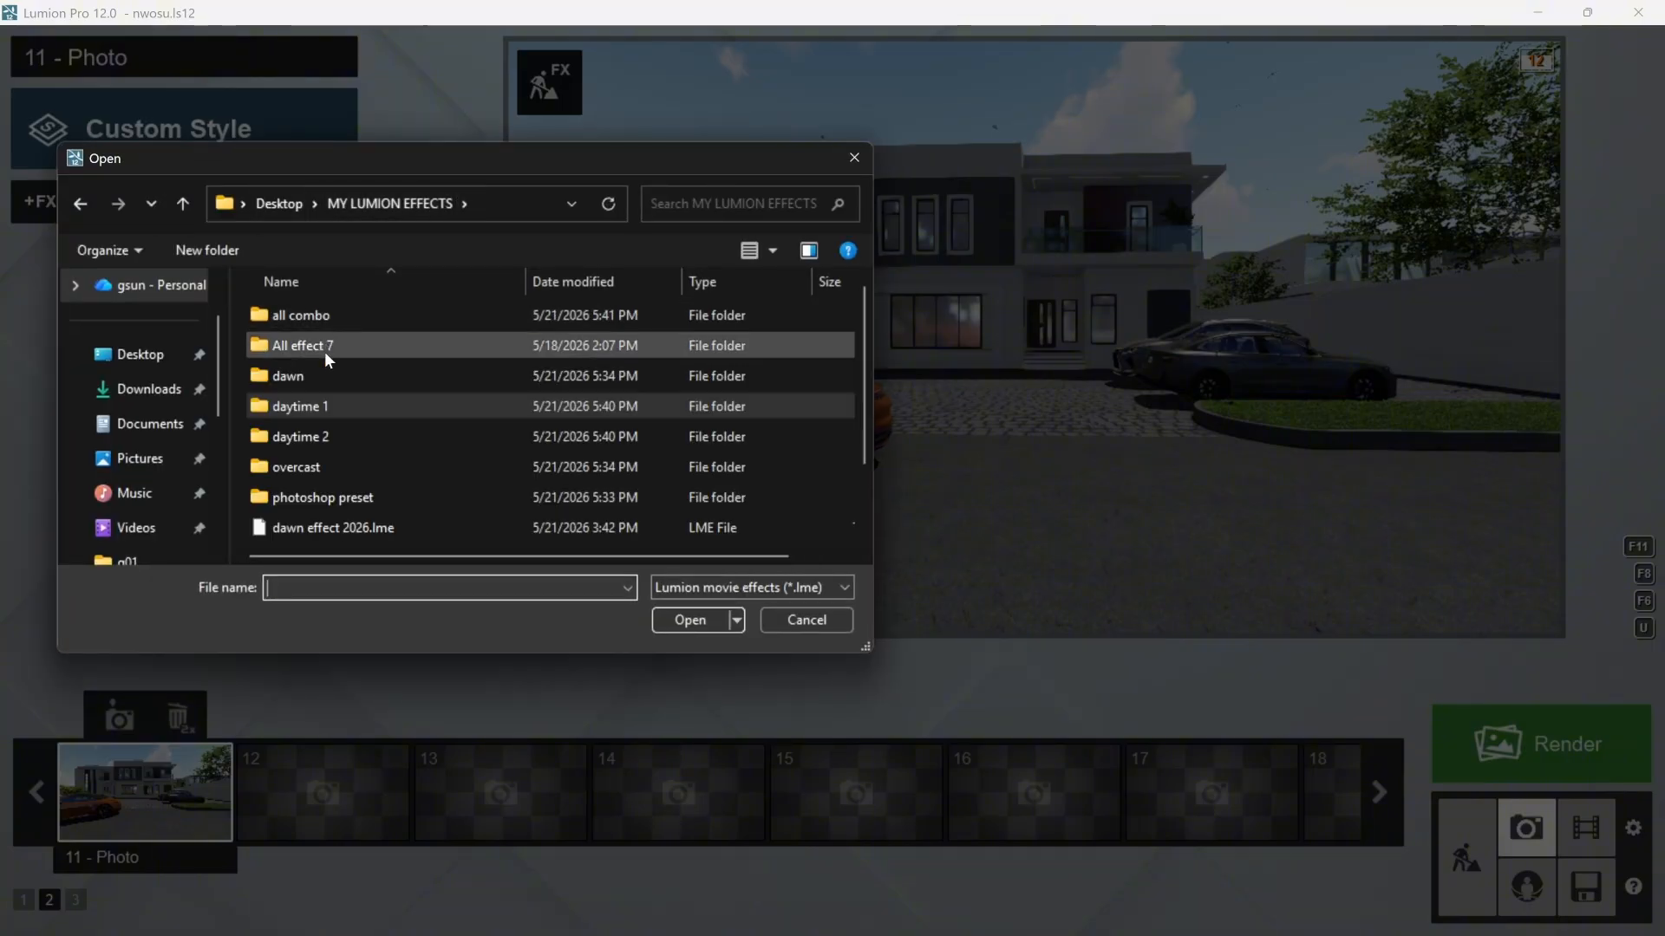
double_click(328, 408)
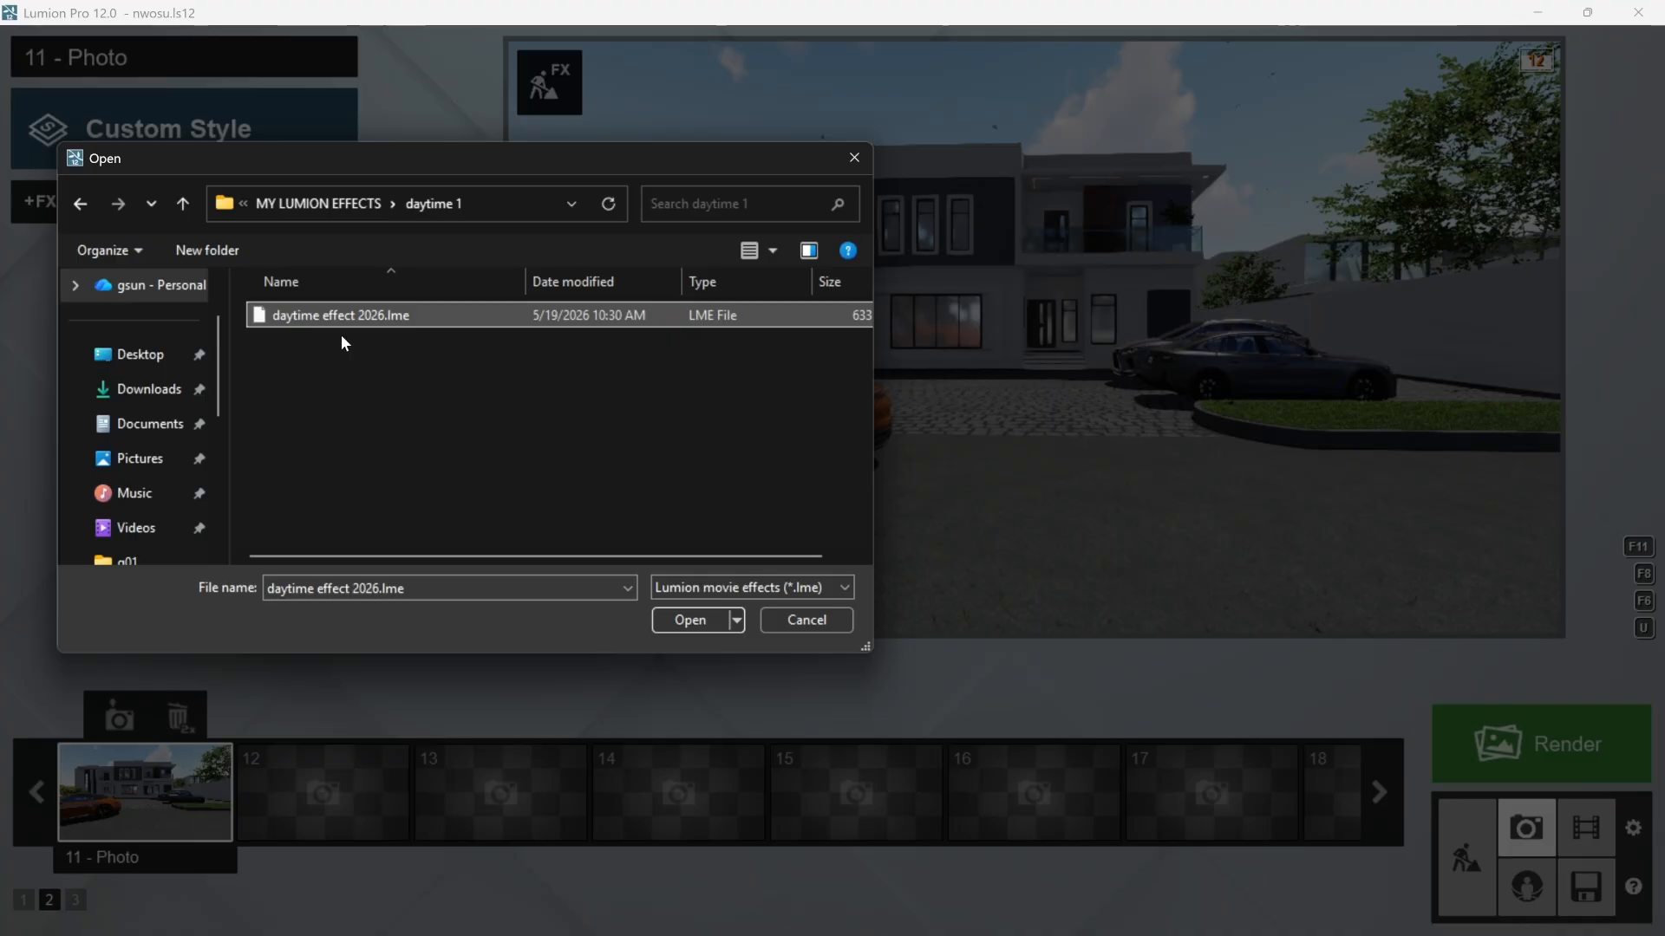
left_click(691, 620)
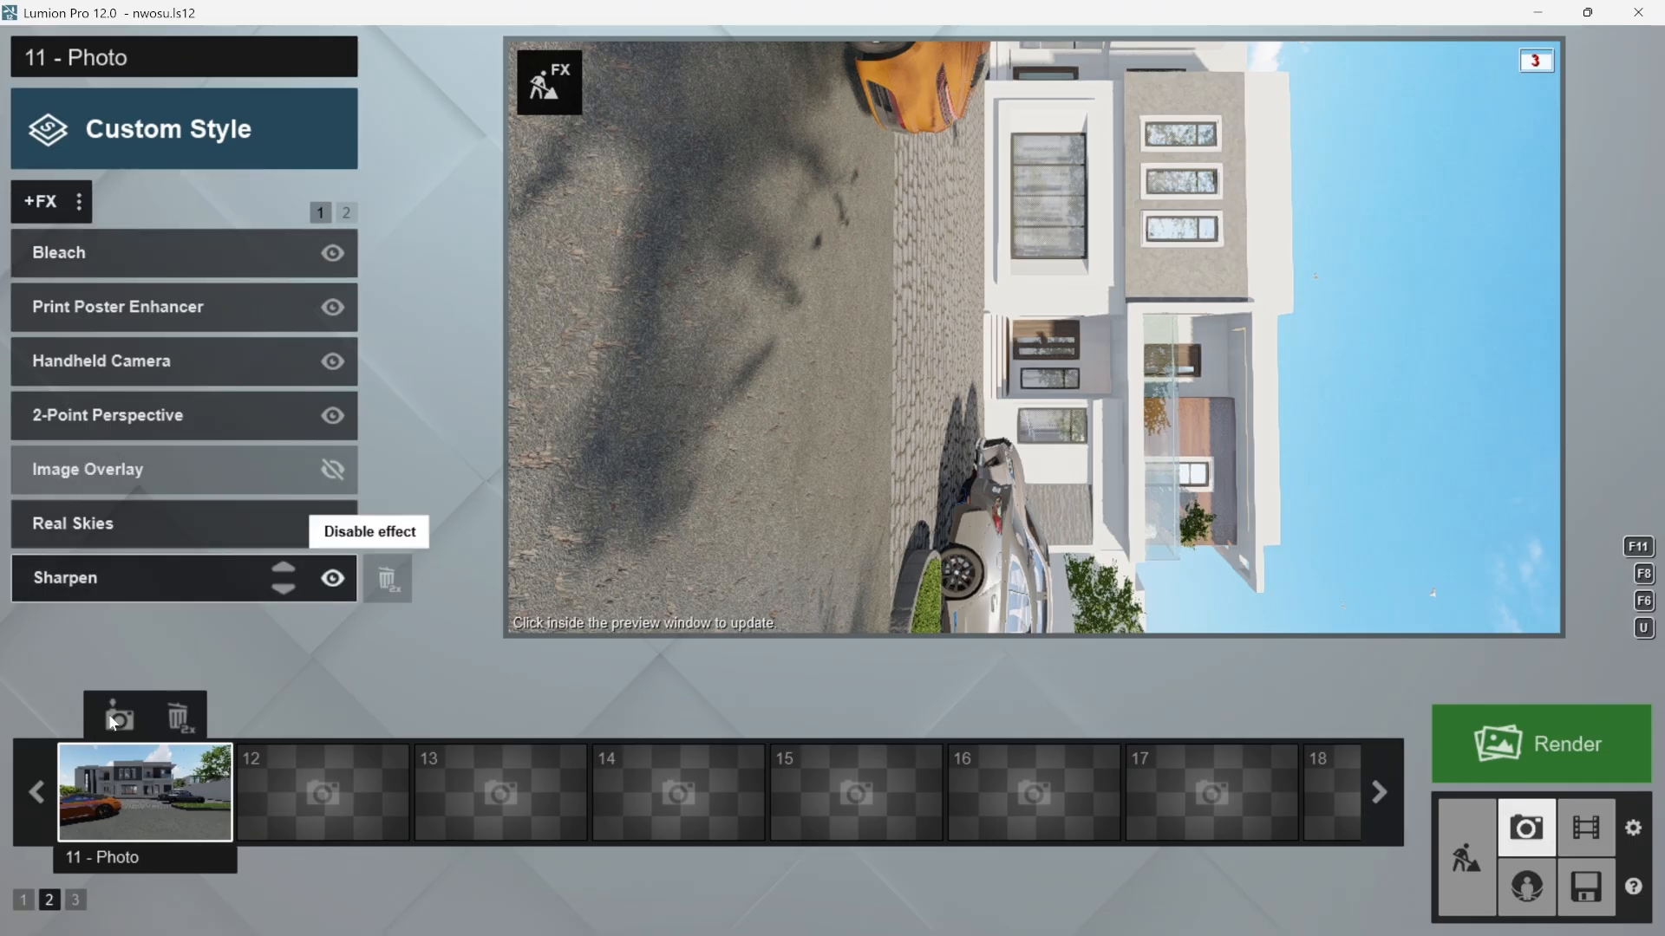
- Render the current shot at Print size 3840x2160 and choose PNG as the output file type
left_click(1485, 760)
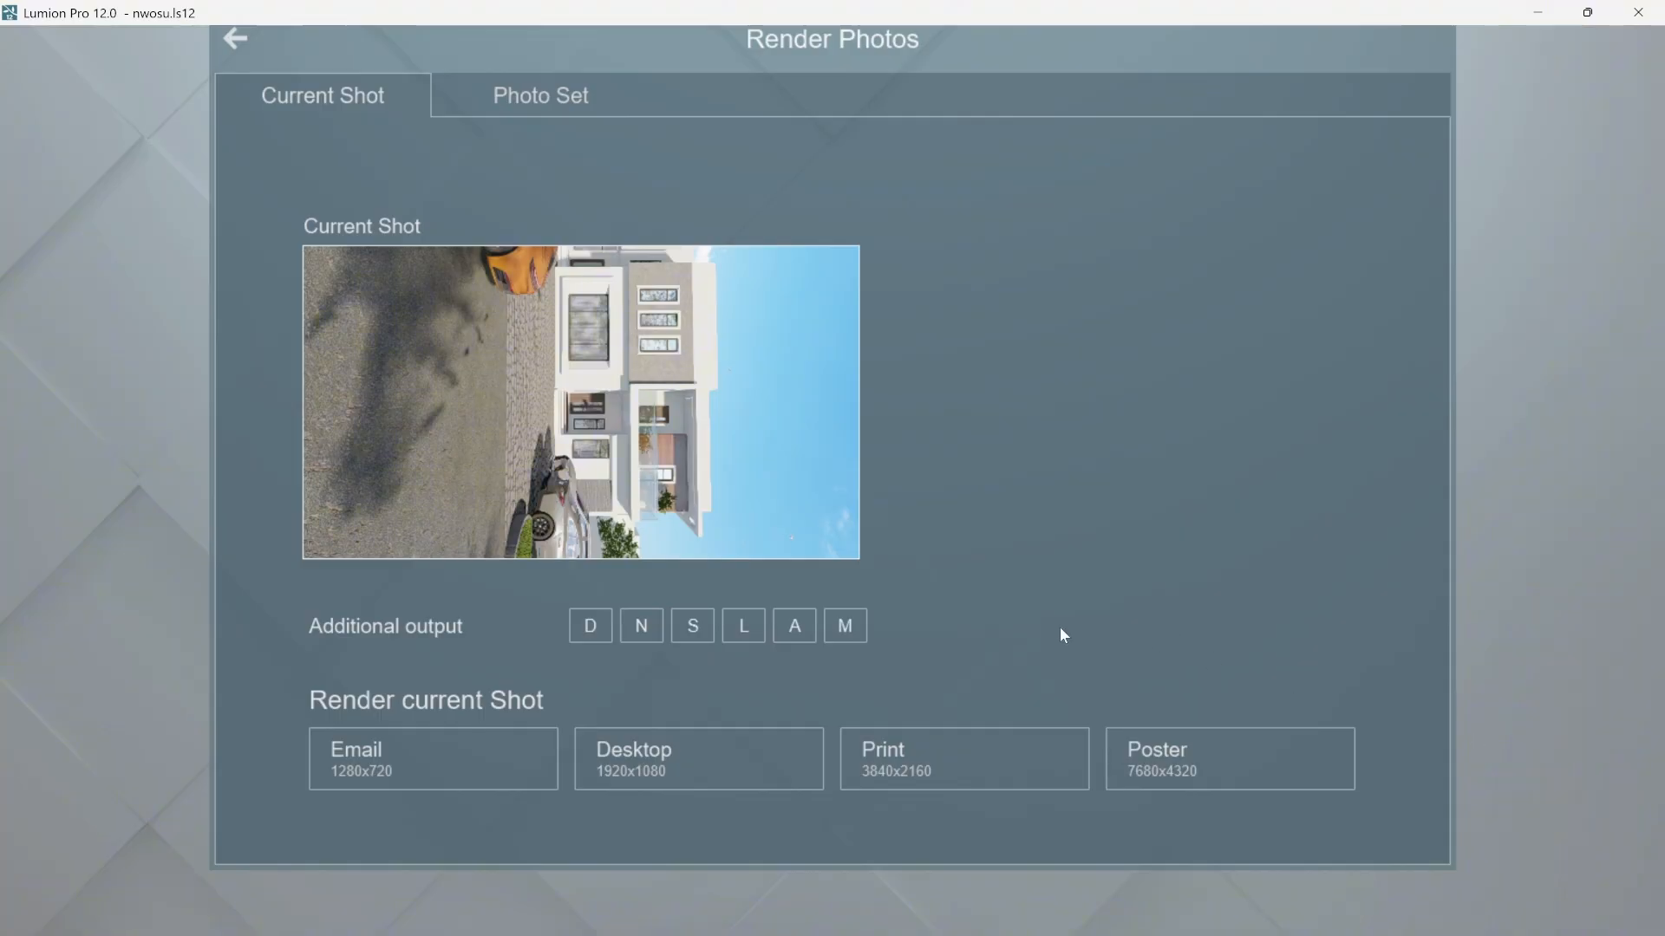
left_click(949, 763)
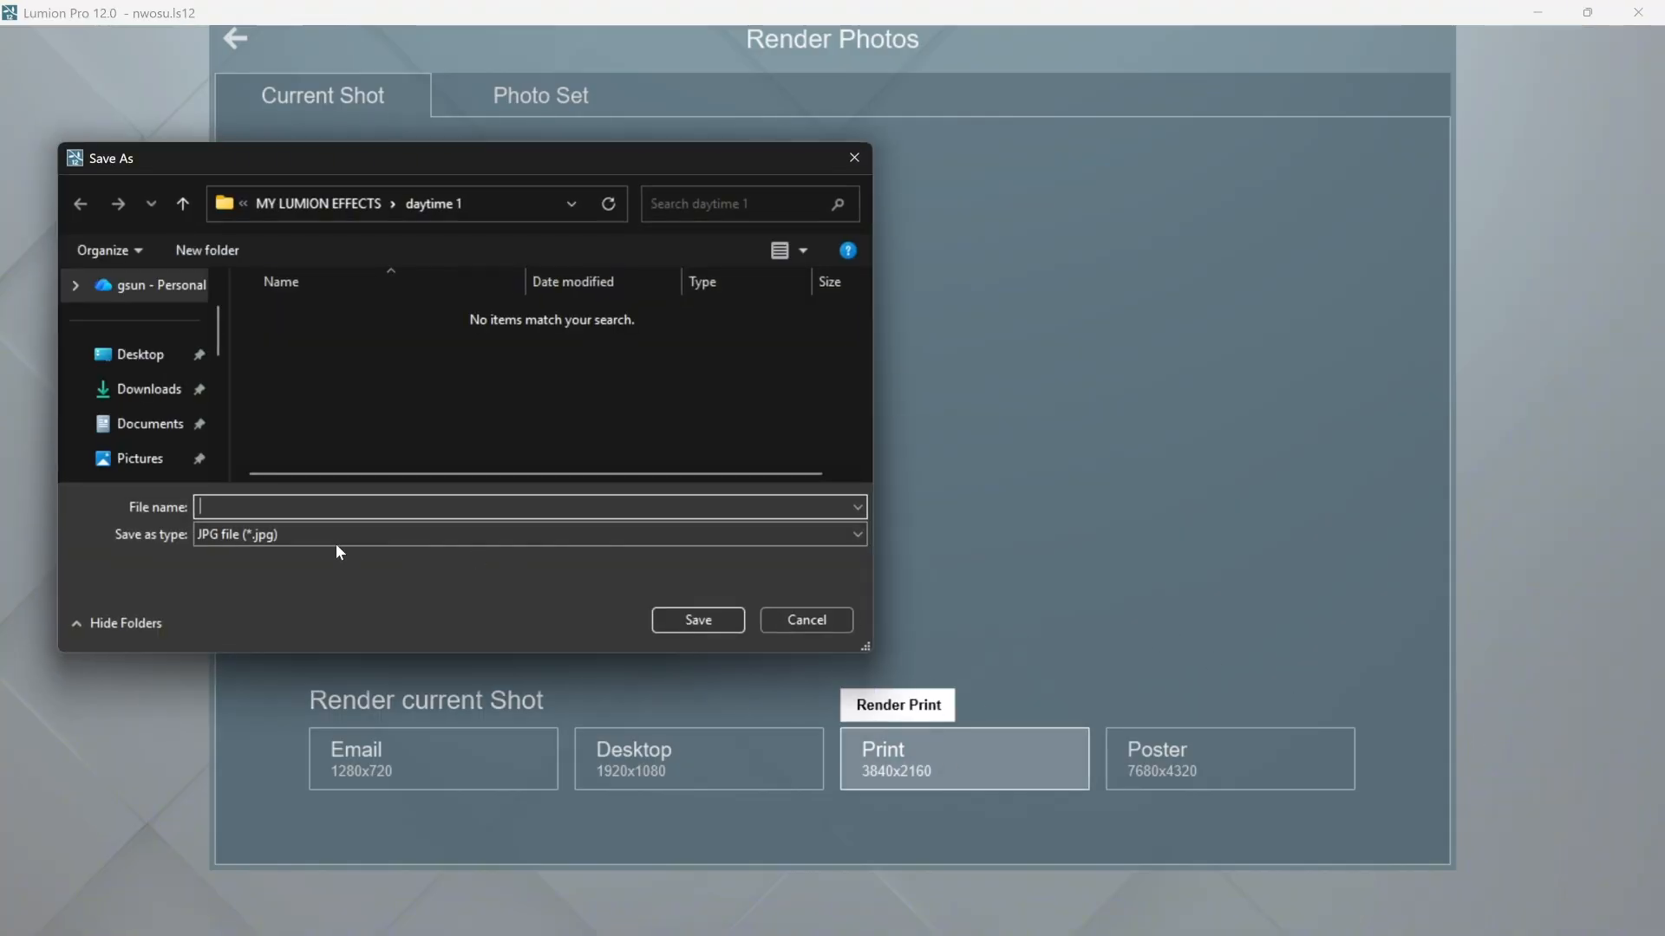
left_click(307, 537)
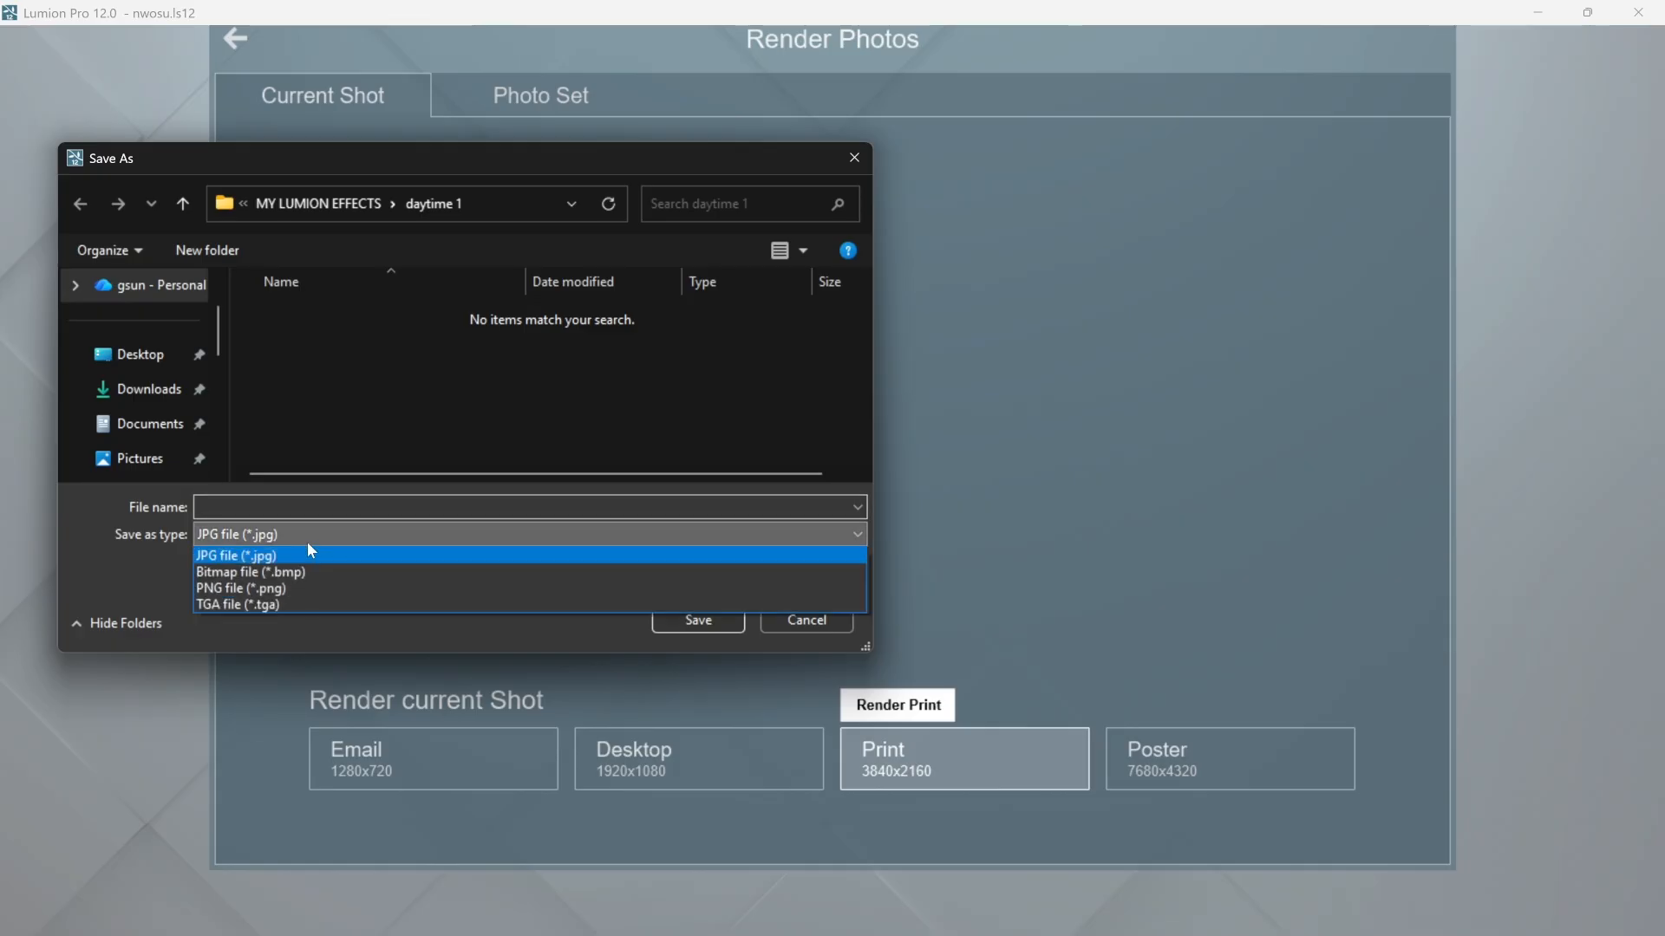
left_click(294, 588)
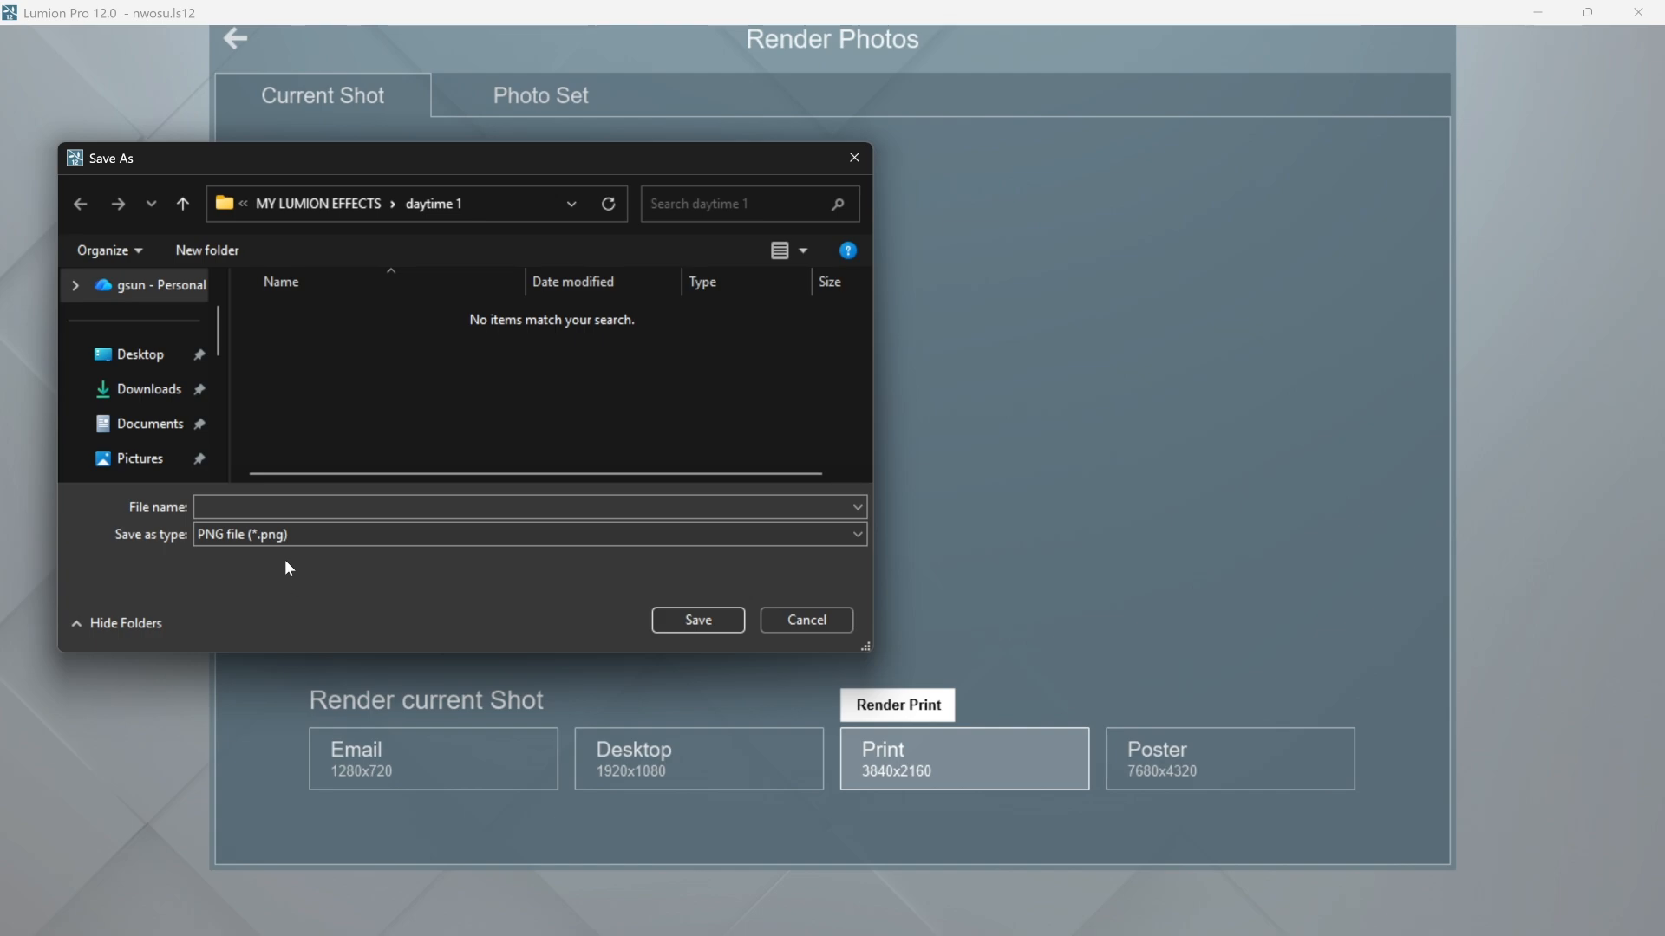
left_click(283, 537)
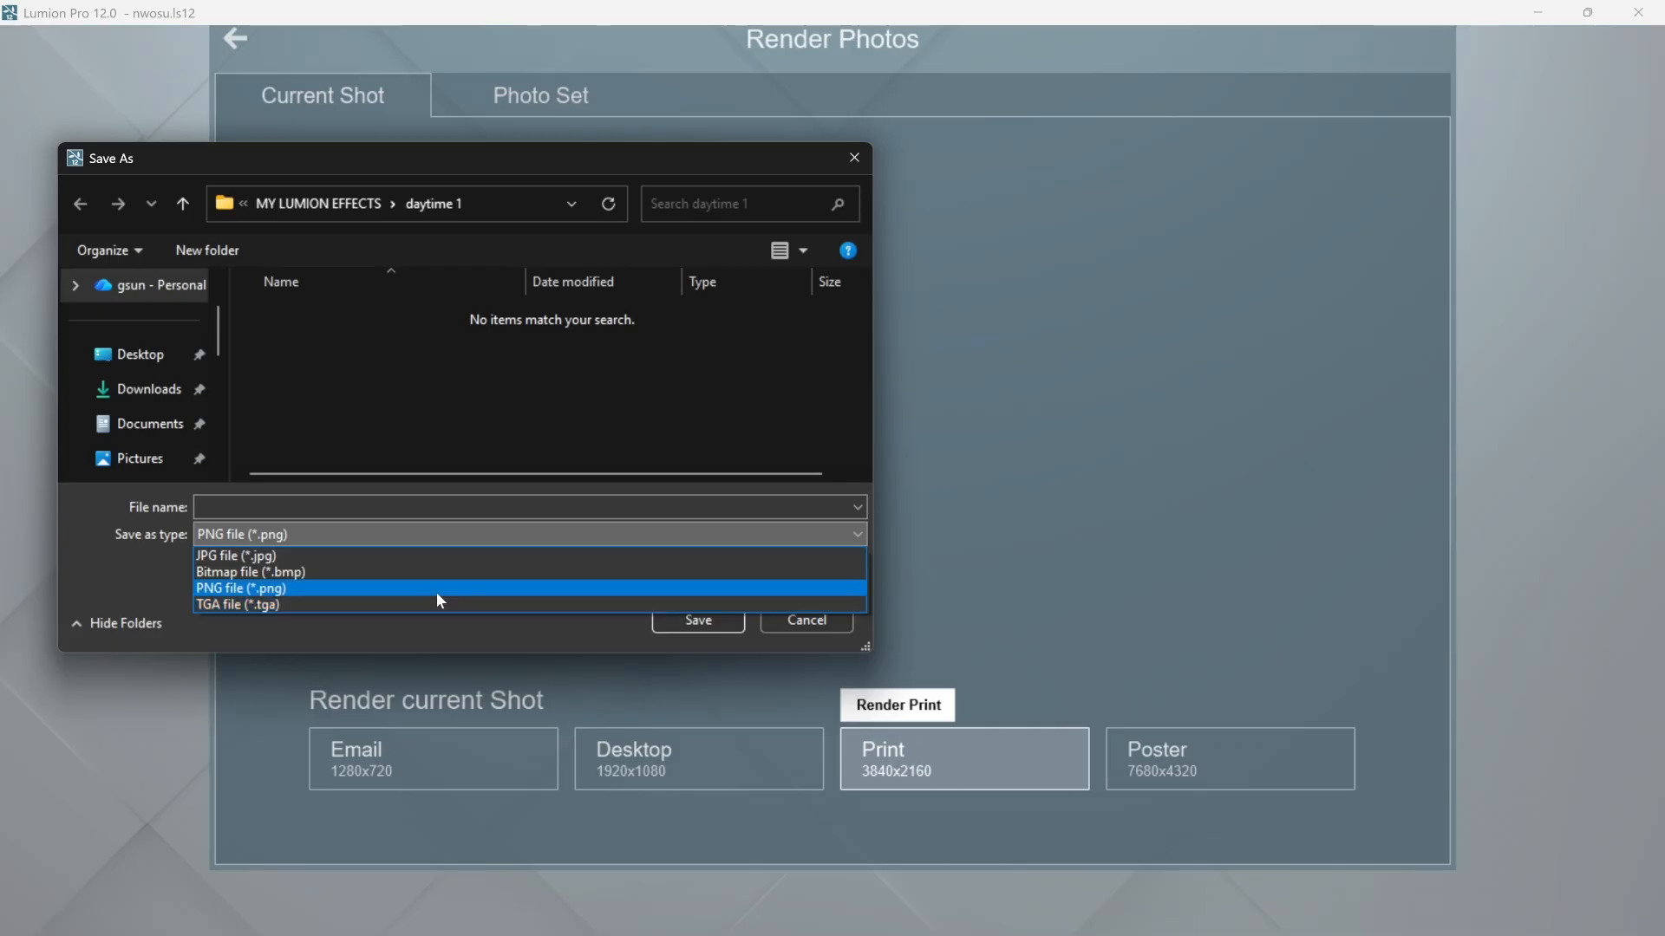
left_click(245, 590)
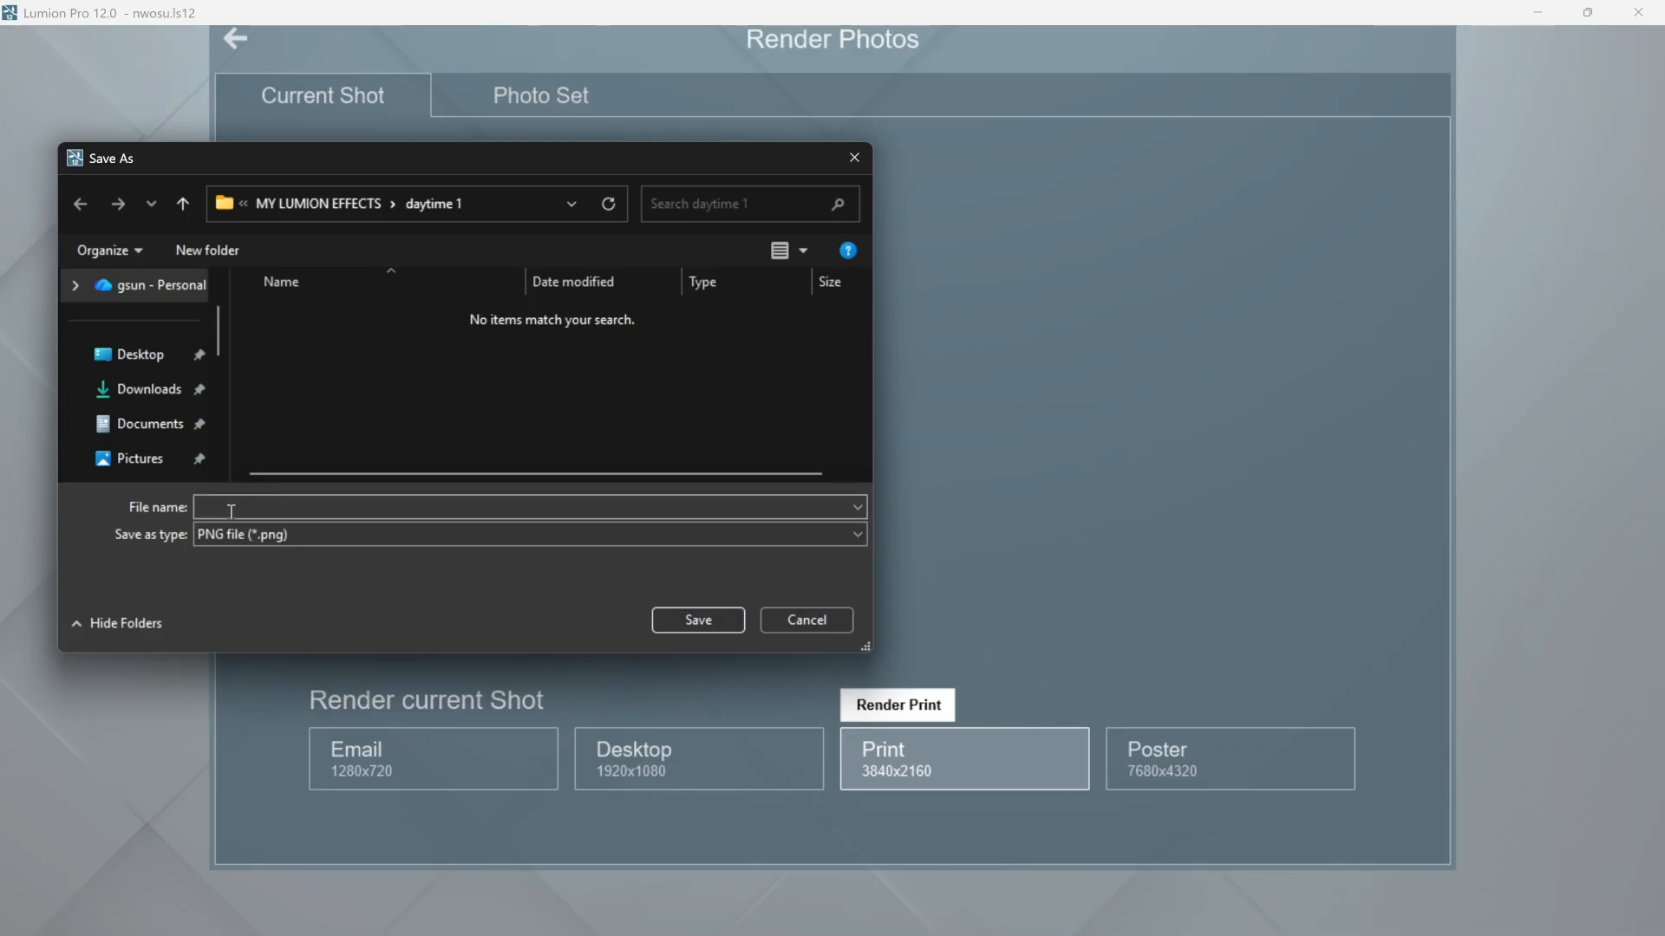
- Reconfirm PNG as the file type, enter a file name for the render, and save it
key("Up")
left_click(227, 530)
left_click(234, 583)
left_click(201, 508)
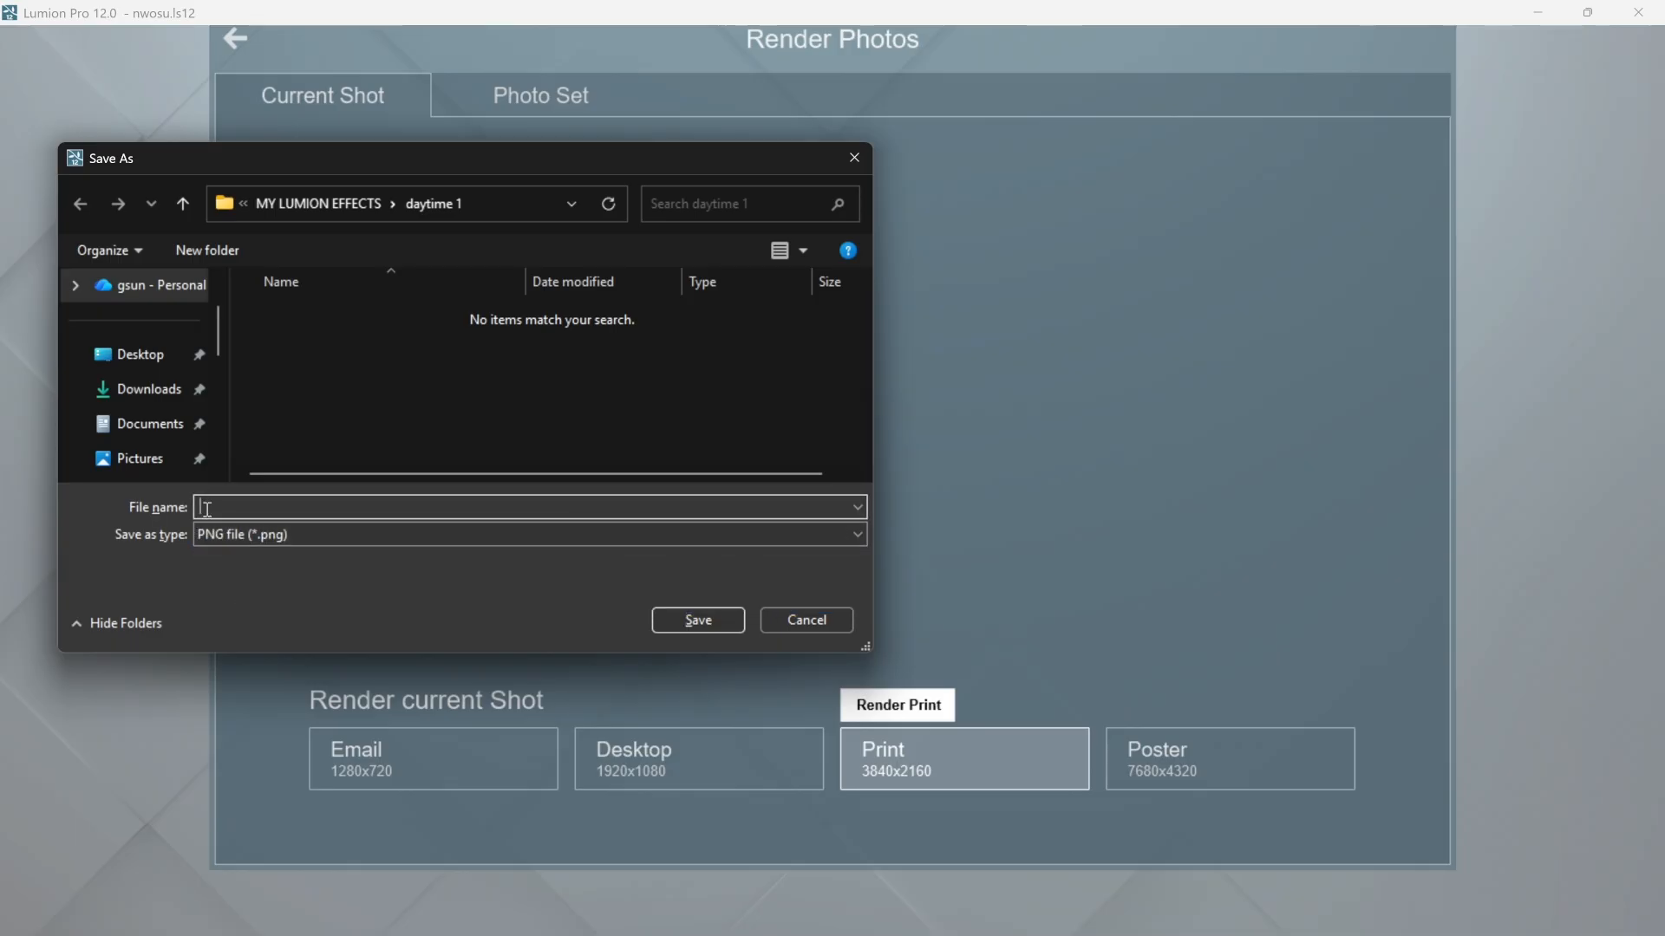
type("frthyy")
left_click(720, 621)
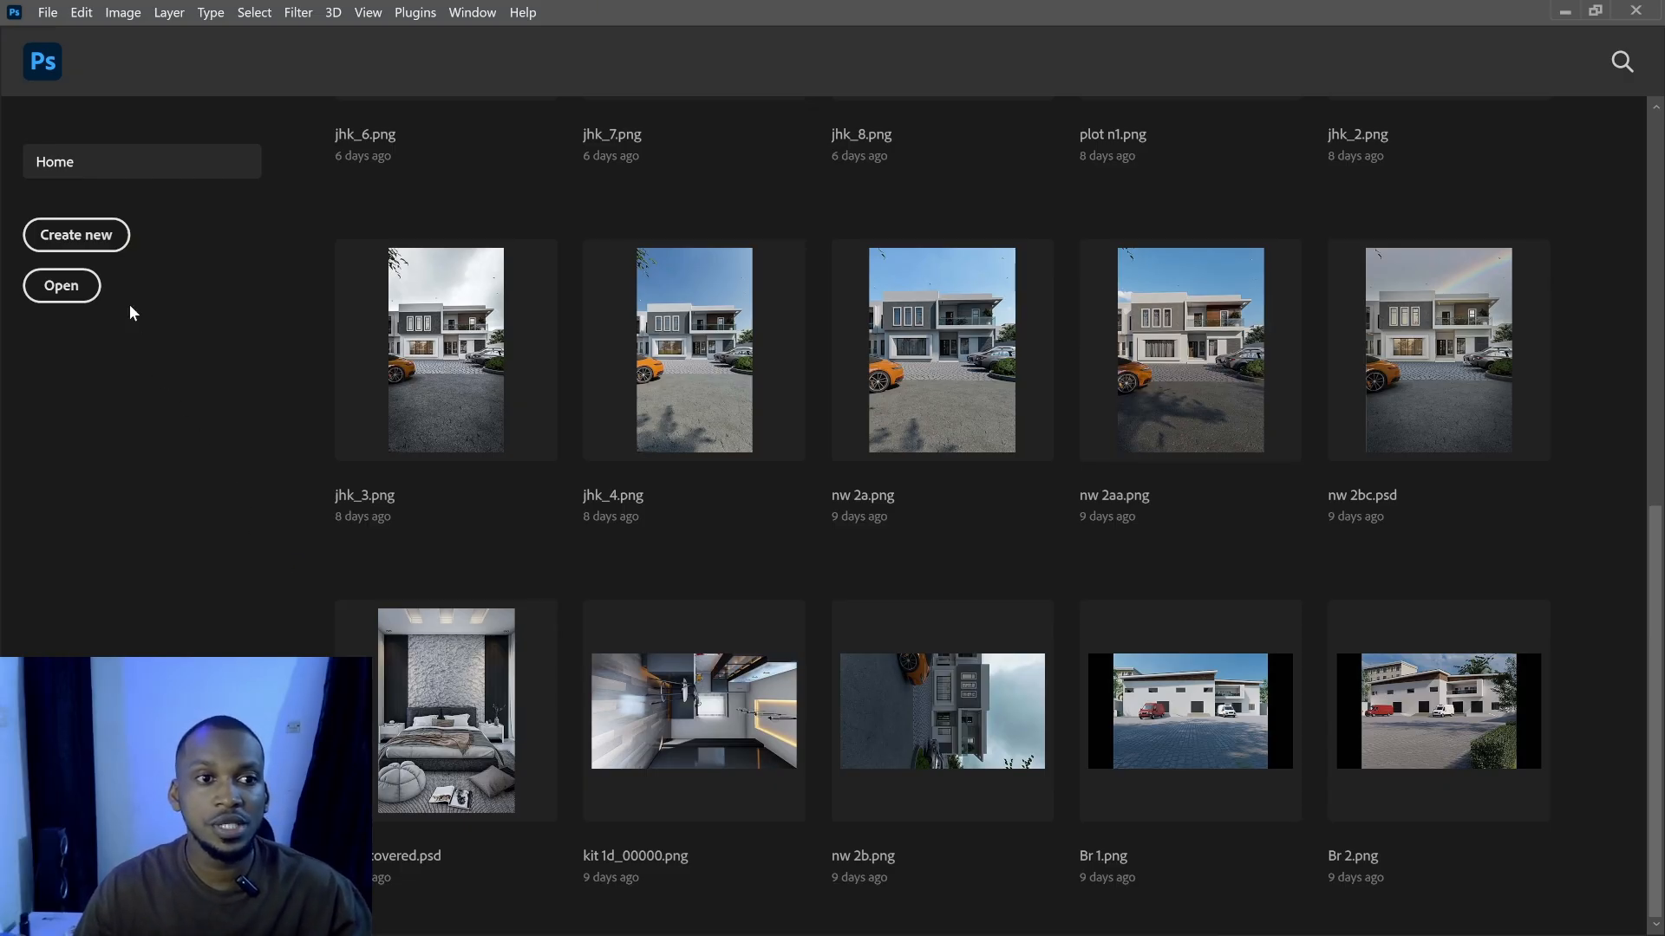
- Create a new 5 x 7 inch, 300 ppi RGB document
left_click(114, 242)
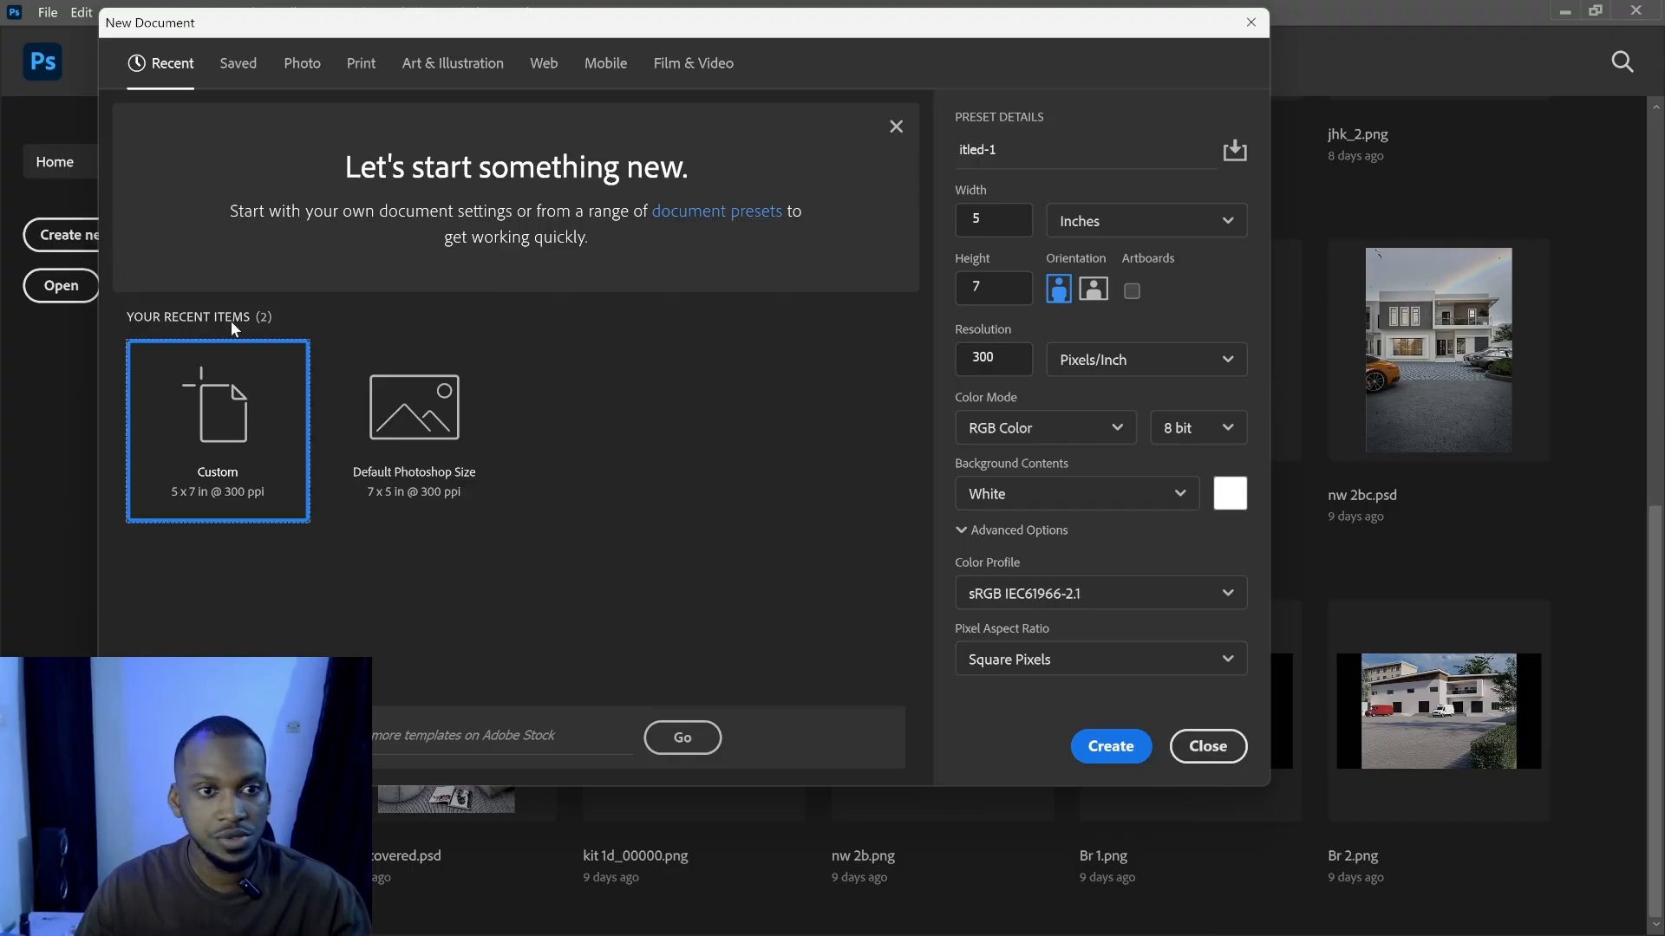
left_click(1077, 749)
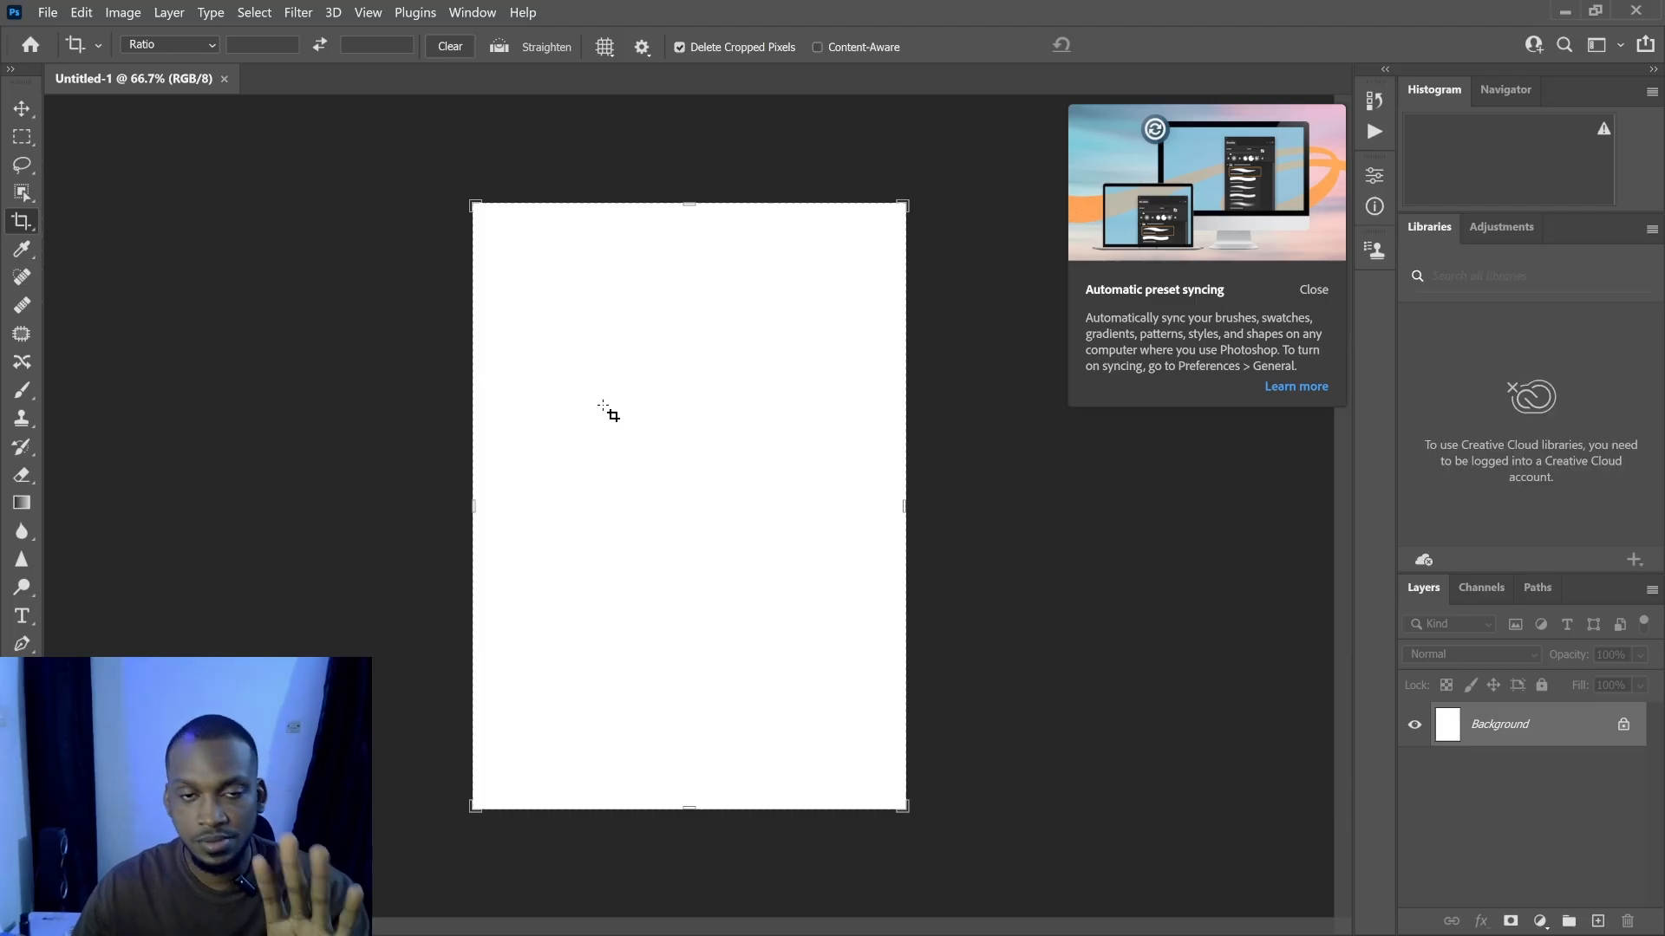
- Open the rendered daytimwrf.png from the Pictures g01 folder in Photoshop
mouse_move(778, 932)
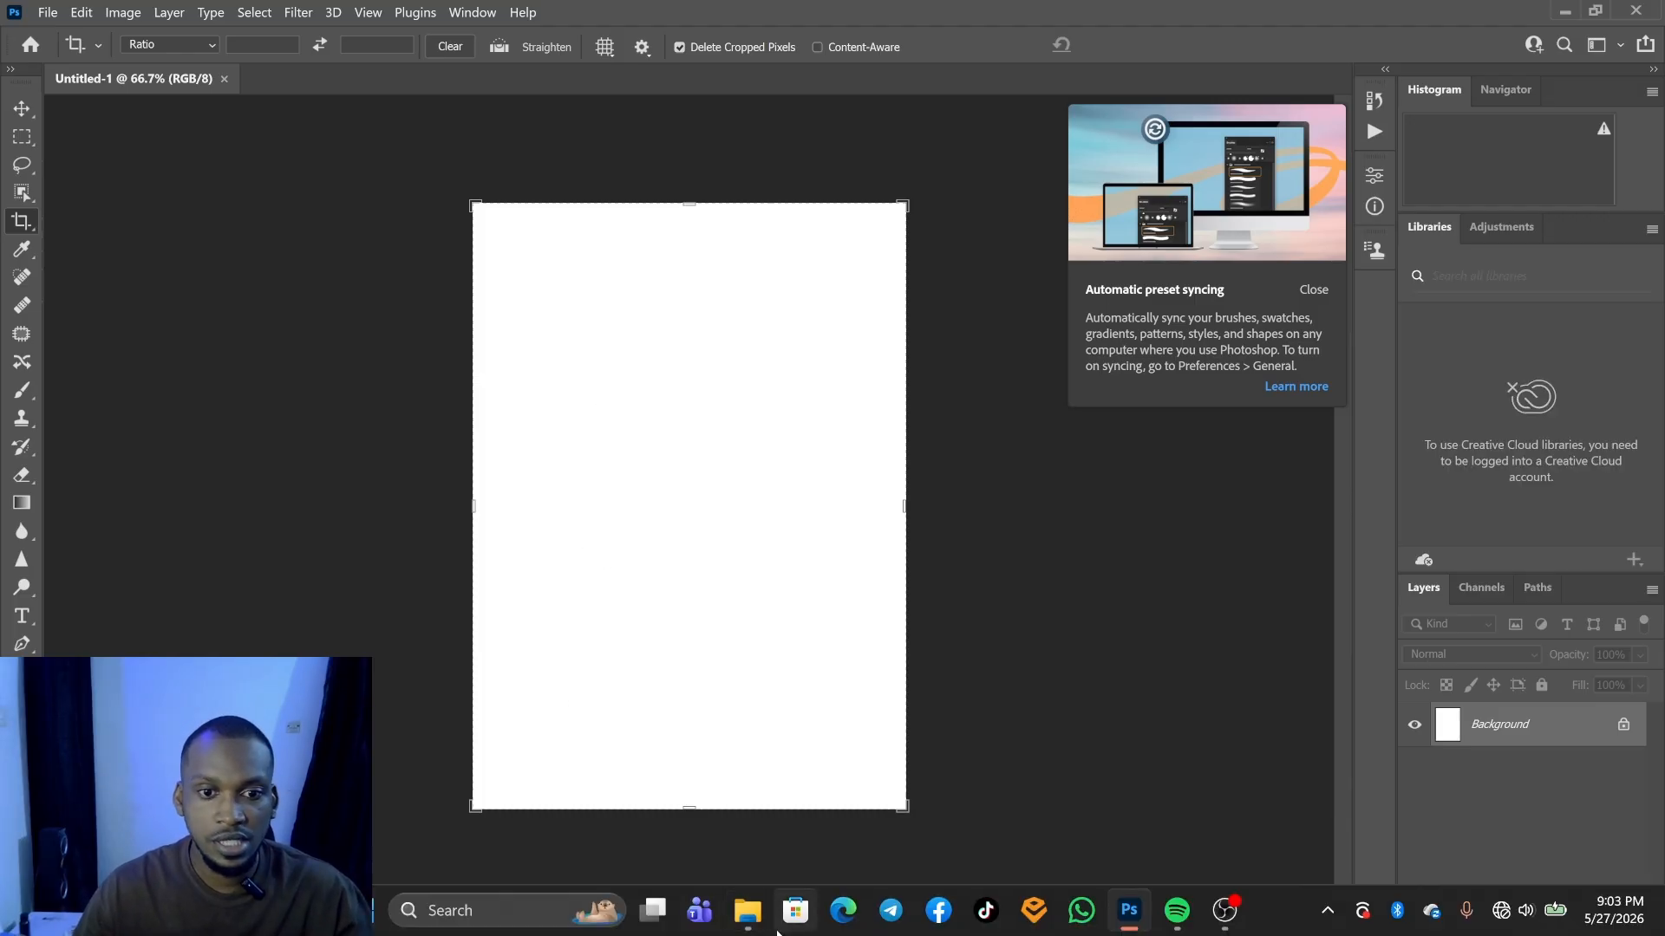
left_click(863, 789)
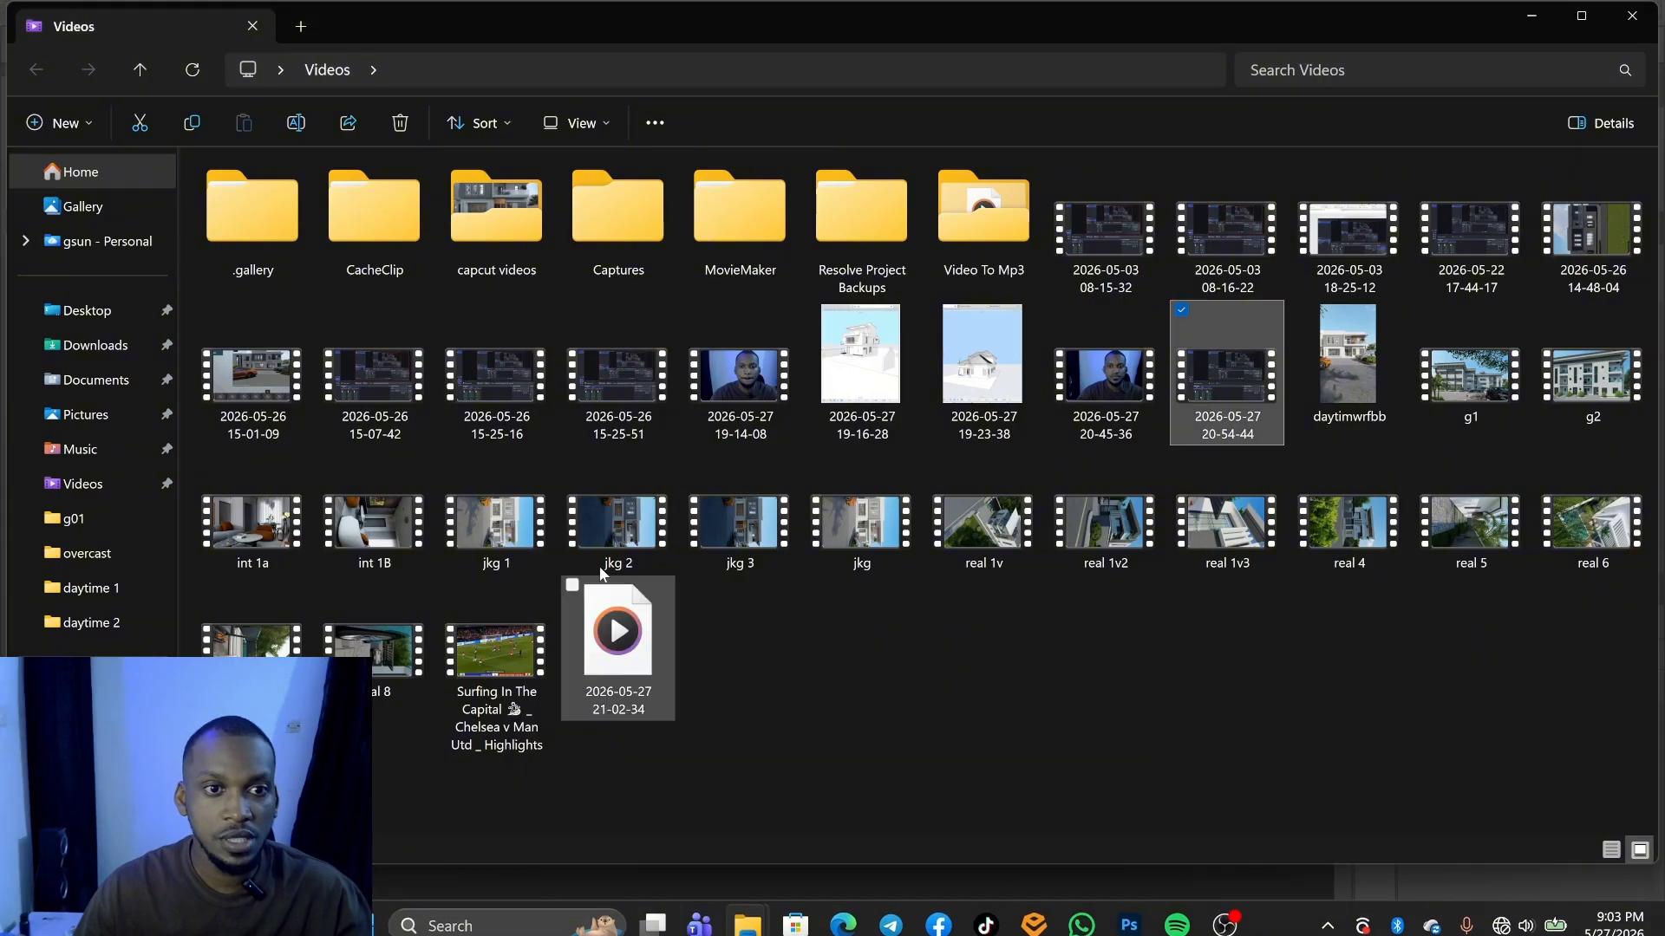
left_click(89, 426)
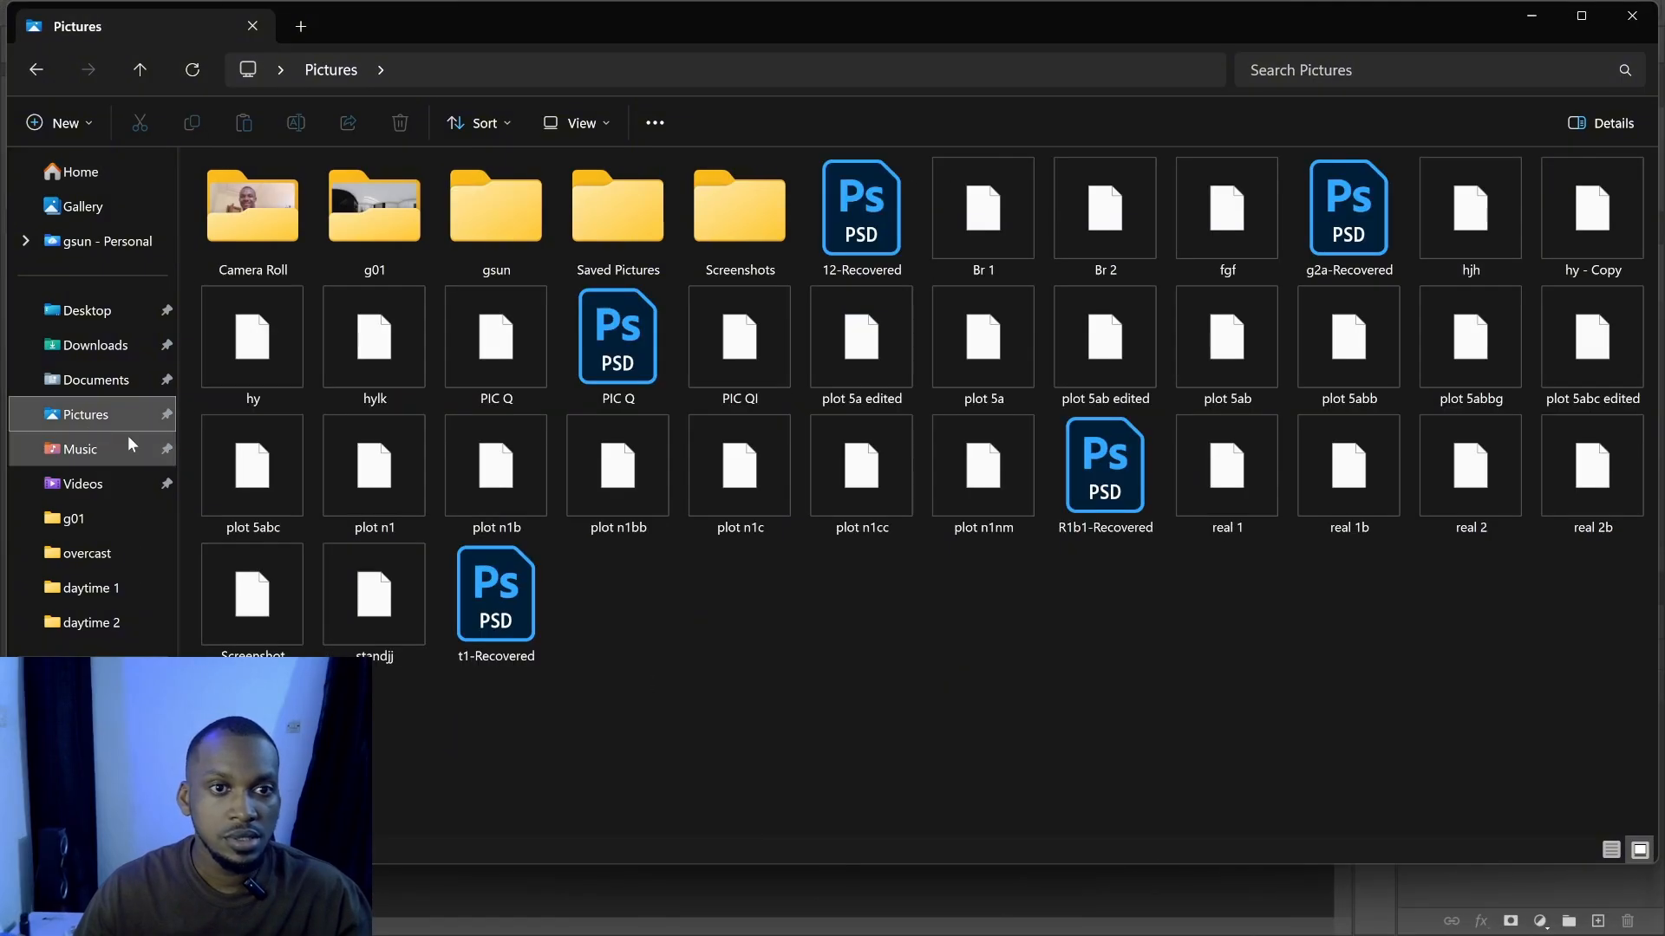
double_click(388, 240)
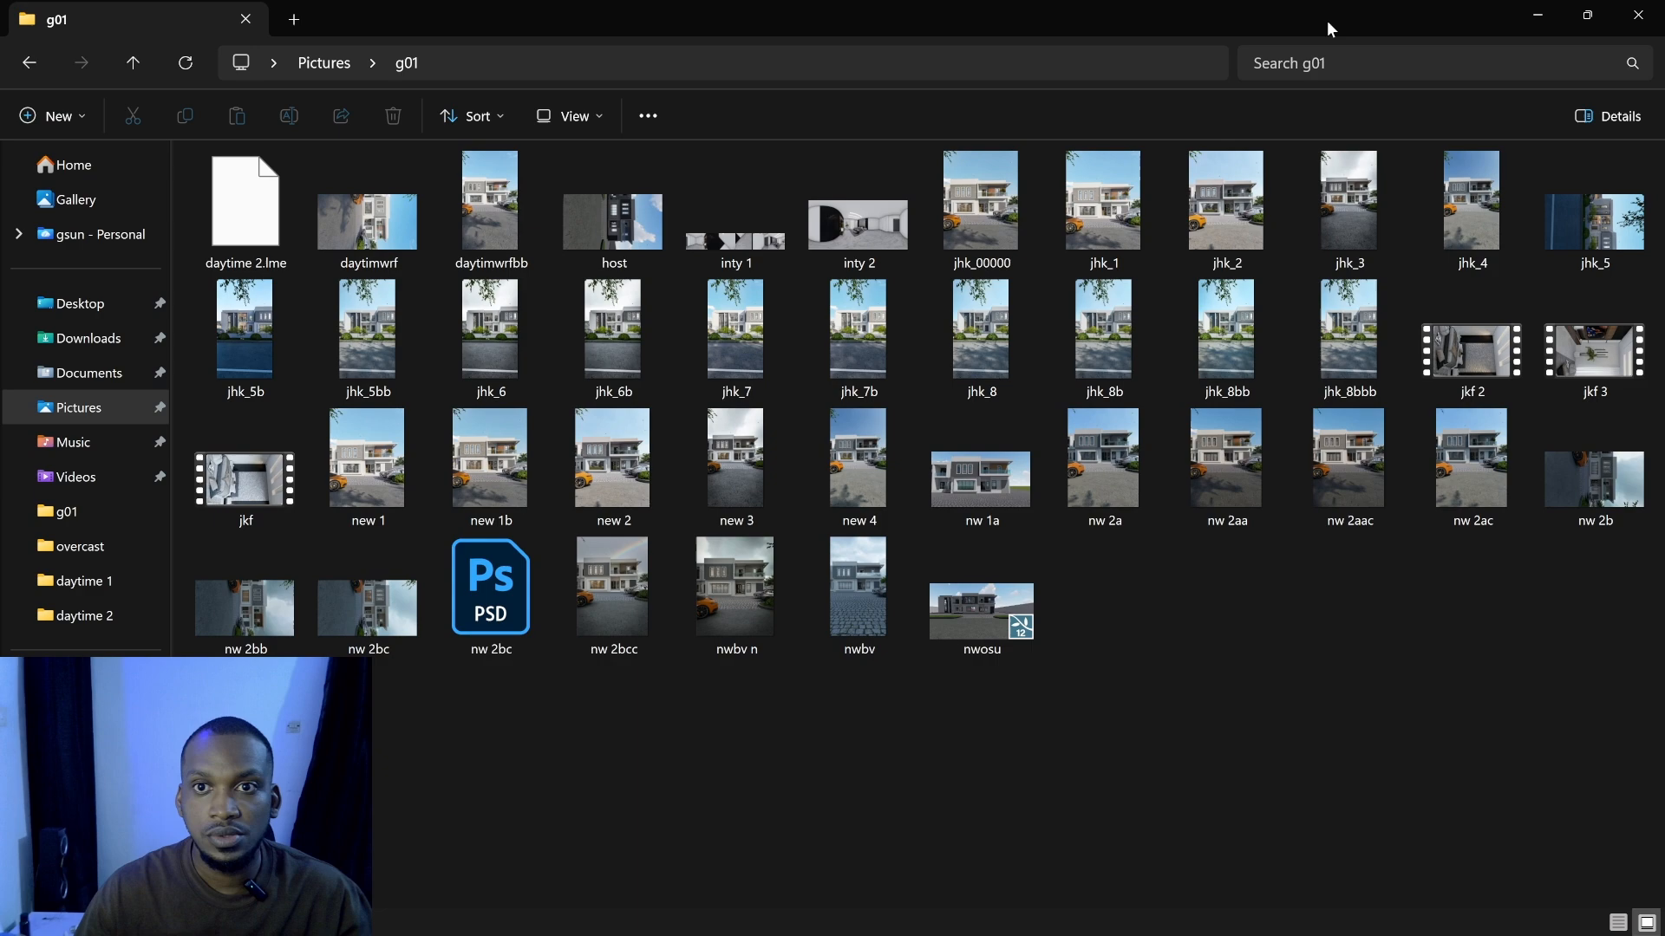
left_click_drag(1327, 21, 1341, 229)
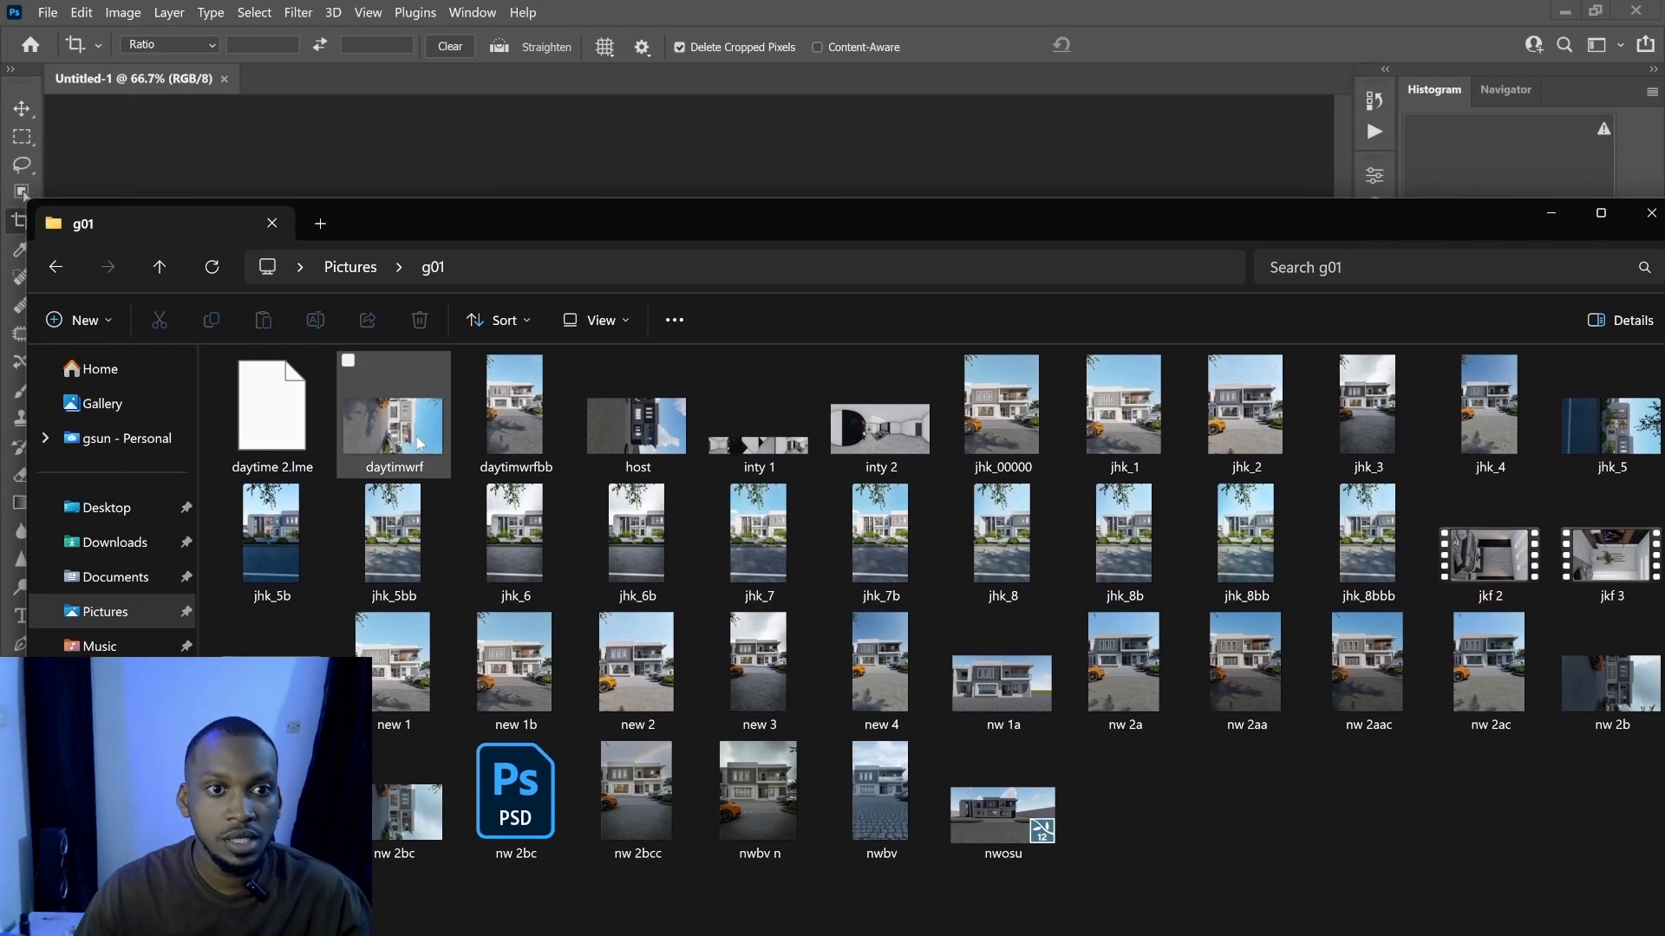
left_click_drag(418, 444, 336, 99)
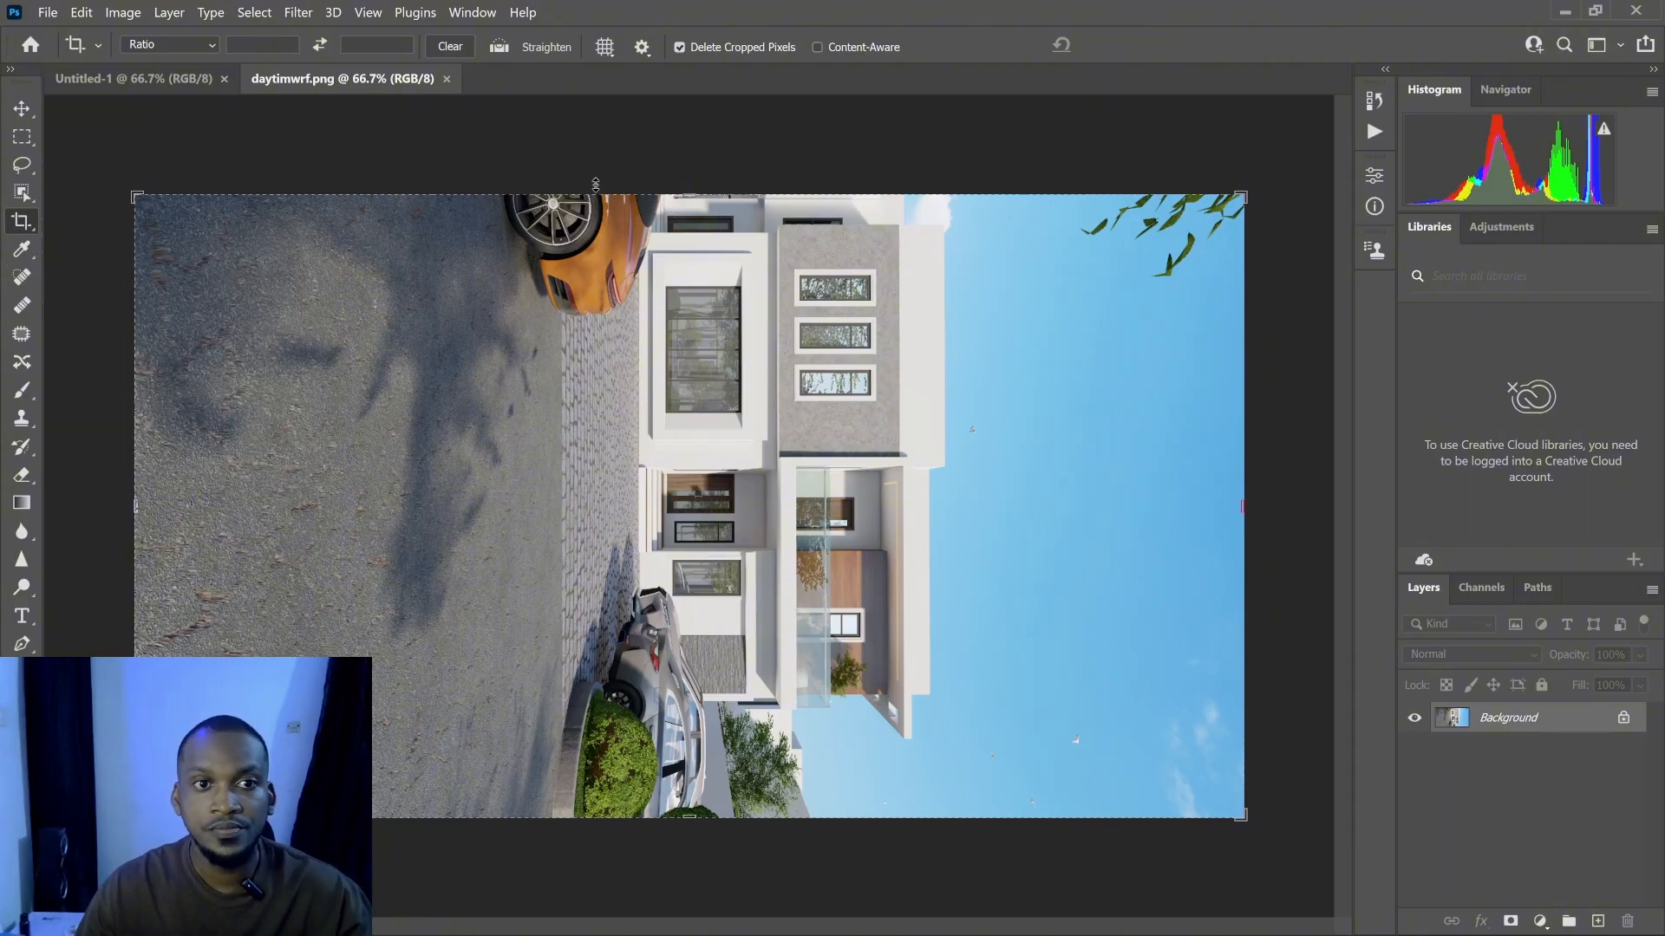
- Rotate the image upright with the Crop tool and crop it to a tall portrait frame around the house
left_click_drag(638, 146, 456, 546)
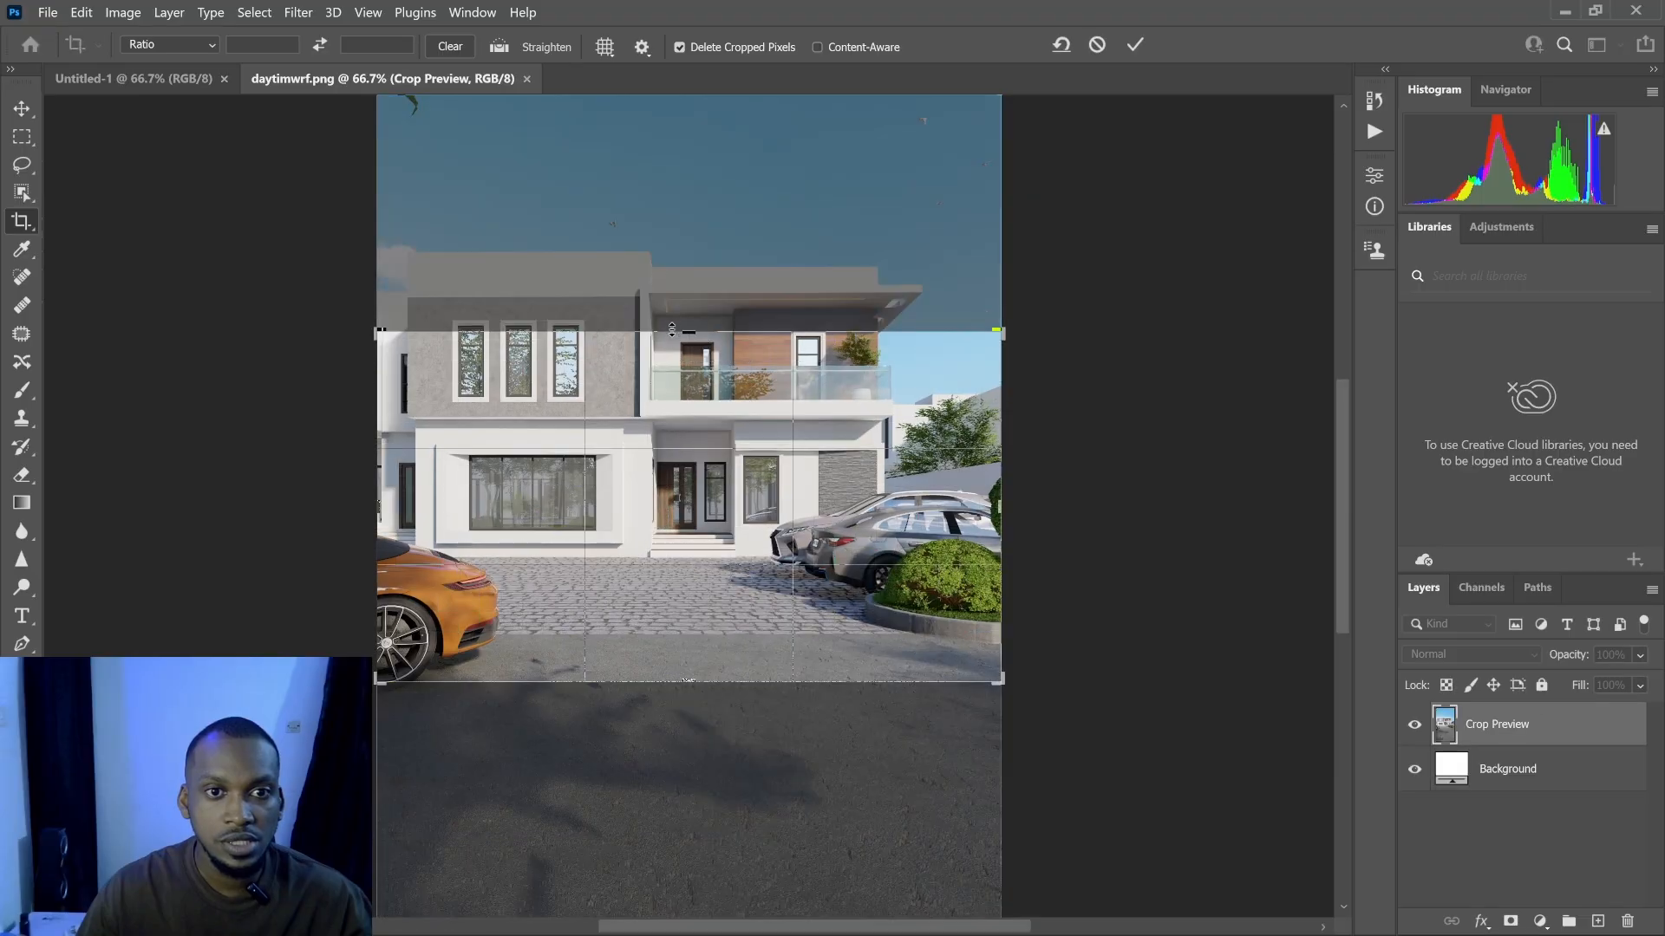
left_click_drag(672, 330, 689, 143)
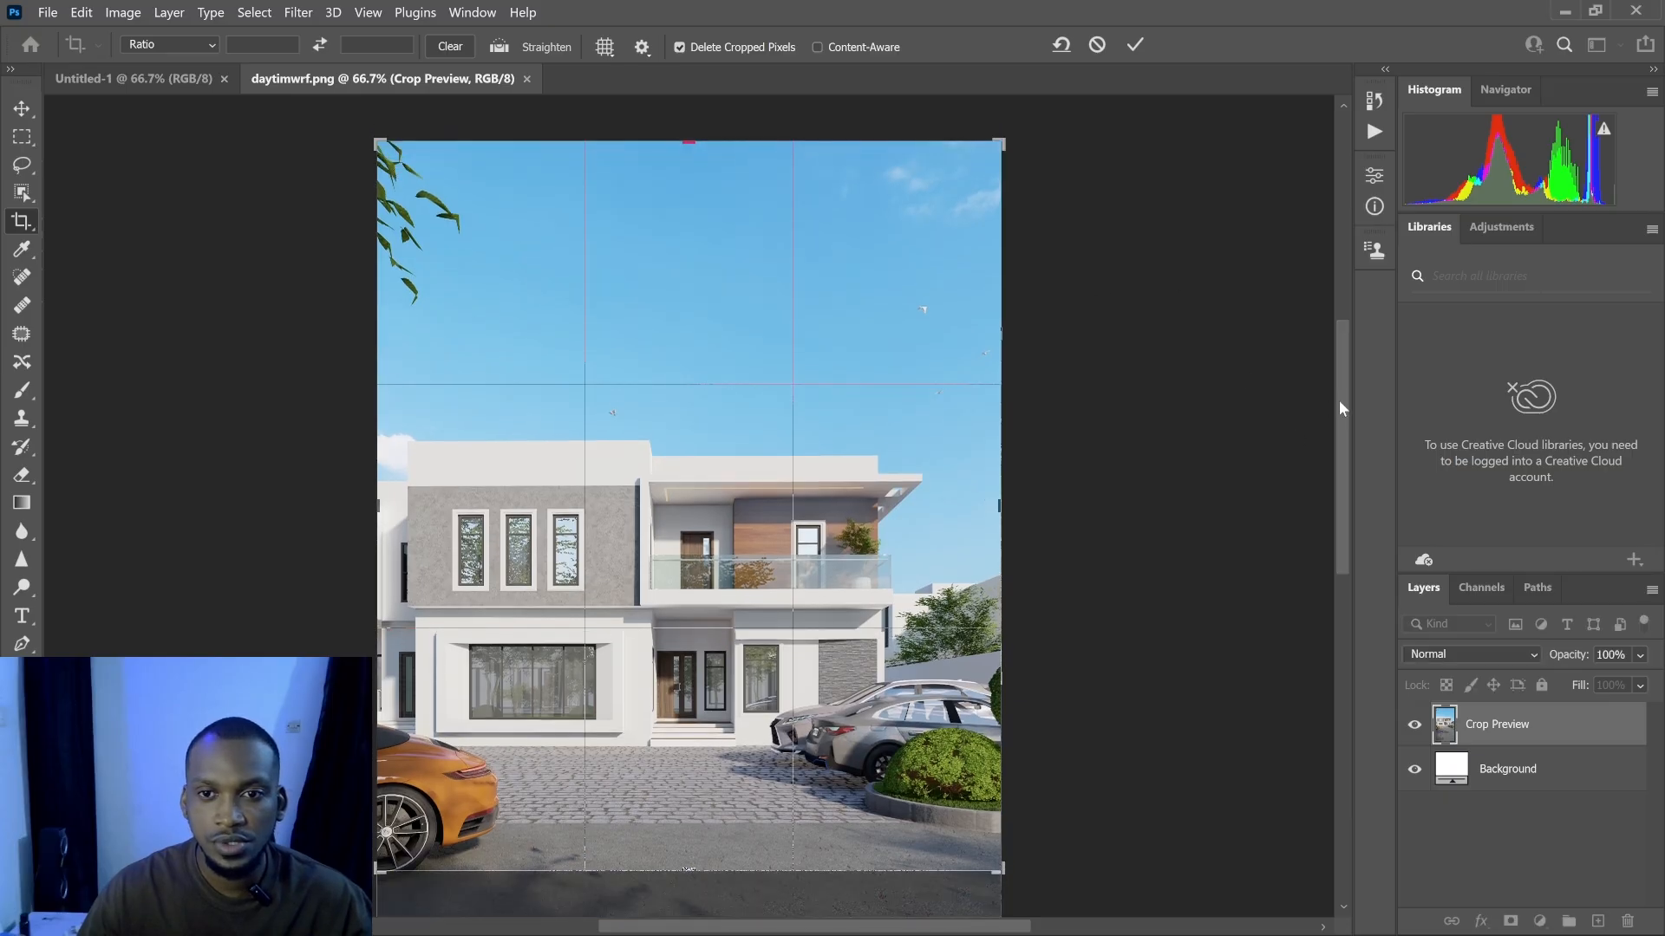
left_click_drag(1342, 451, 1346, 581)
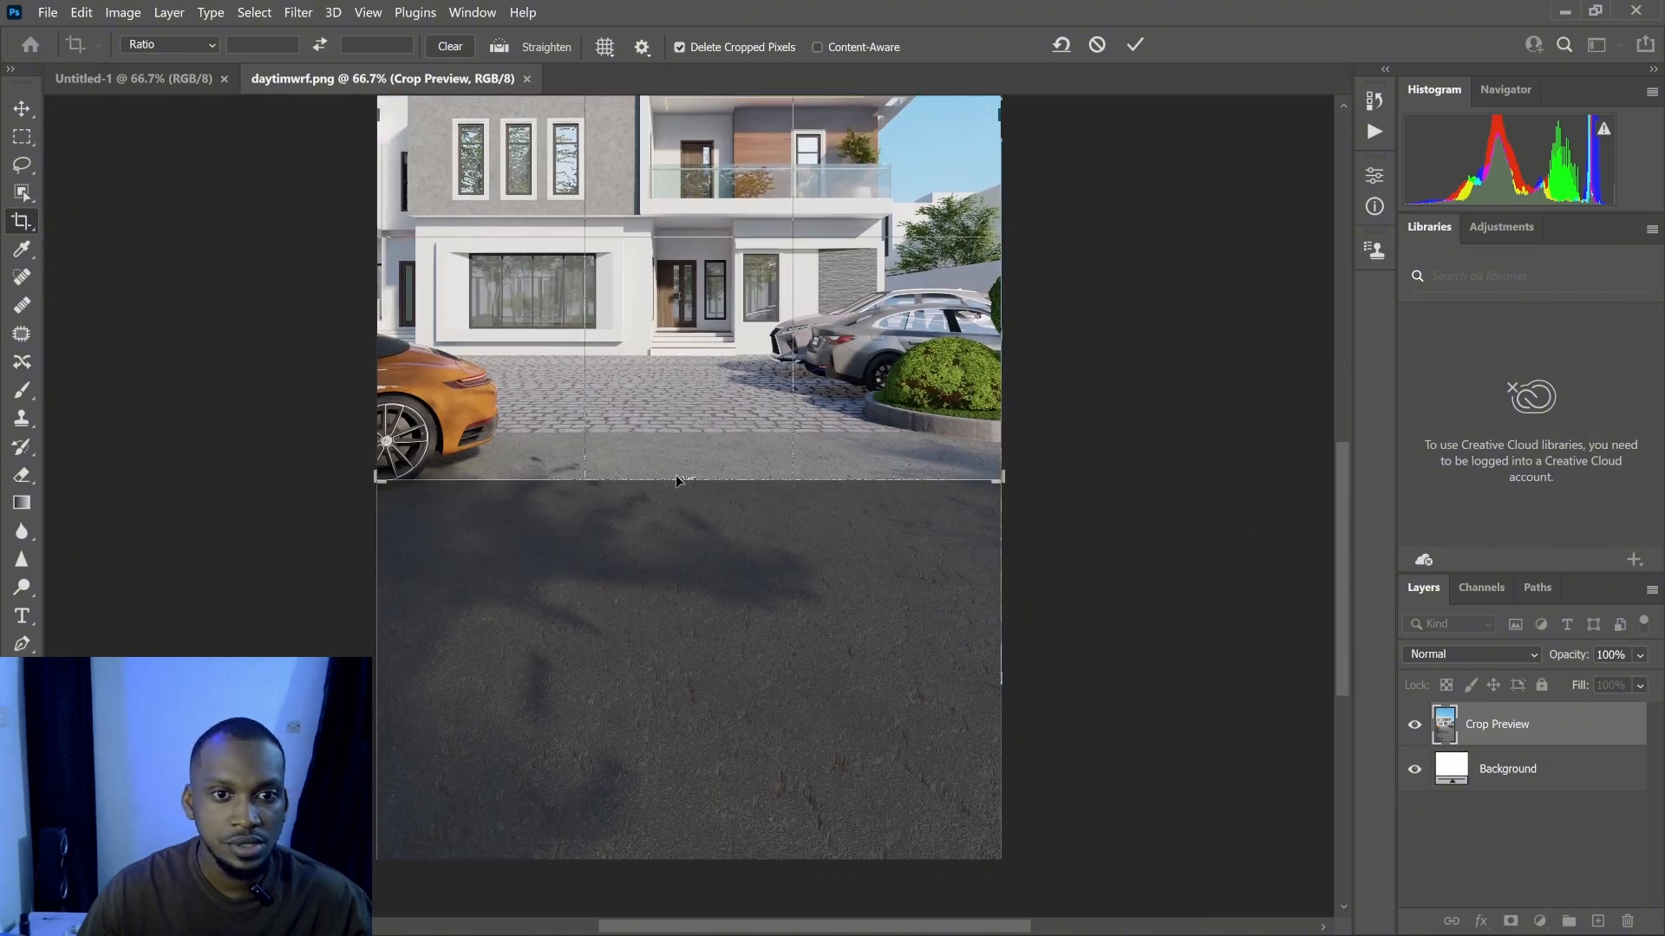
left_click_drag(685, 479, 687, 667)
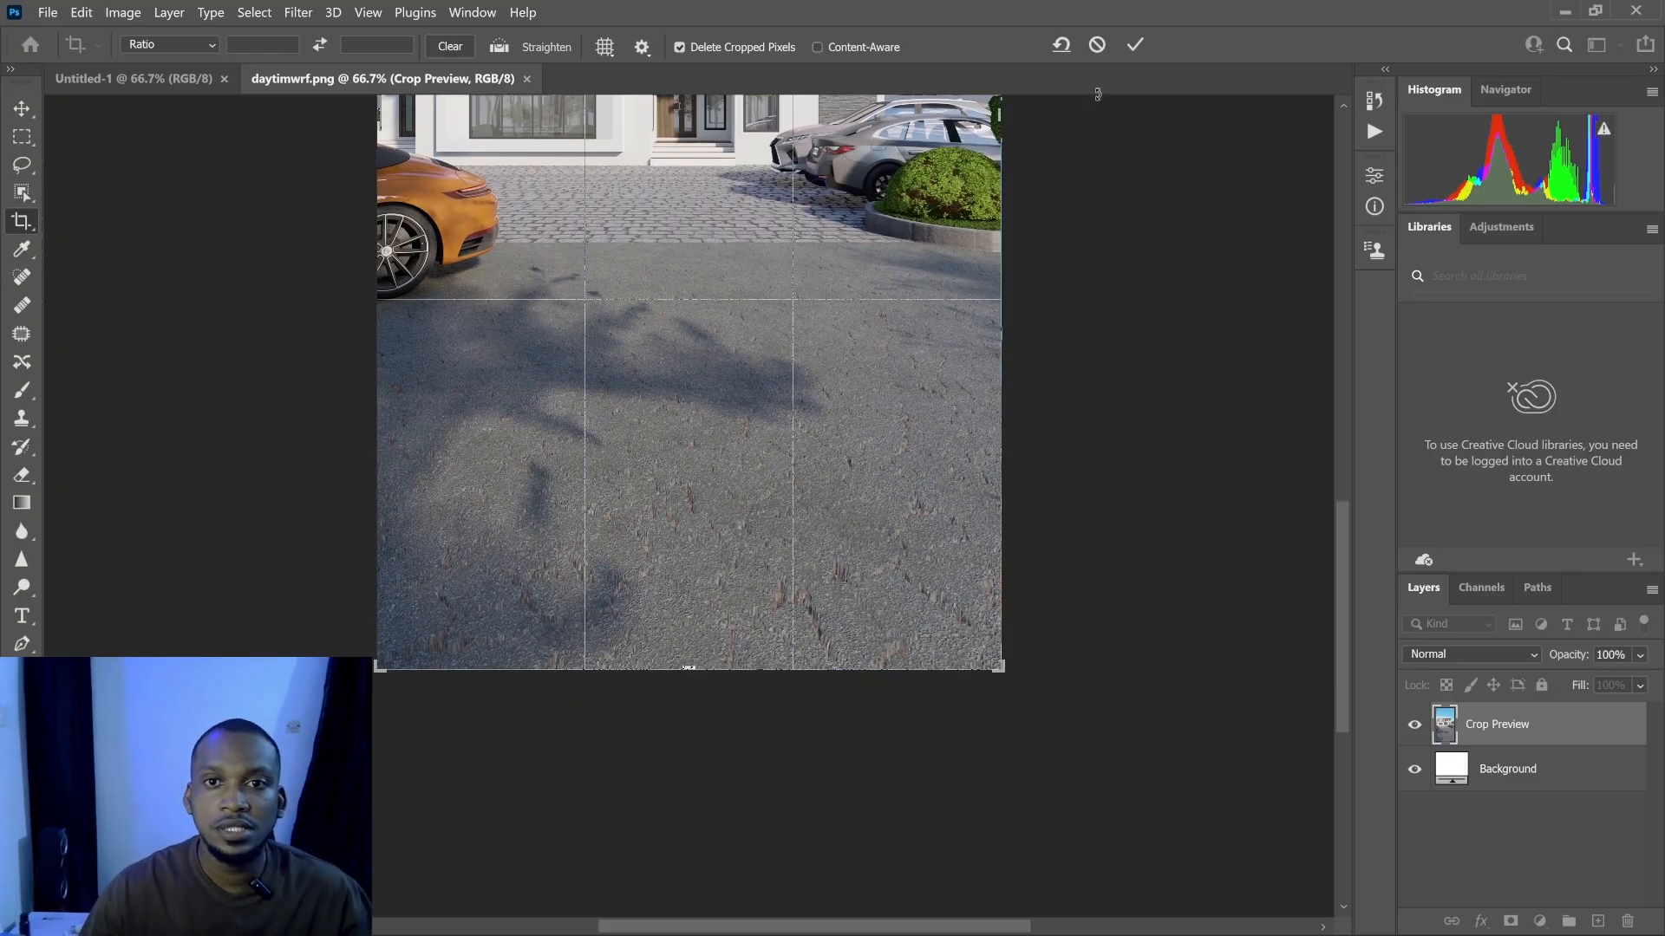
left_click(1134, 46)
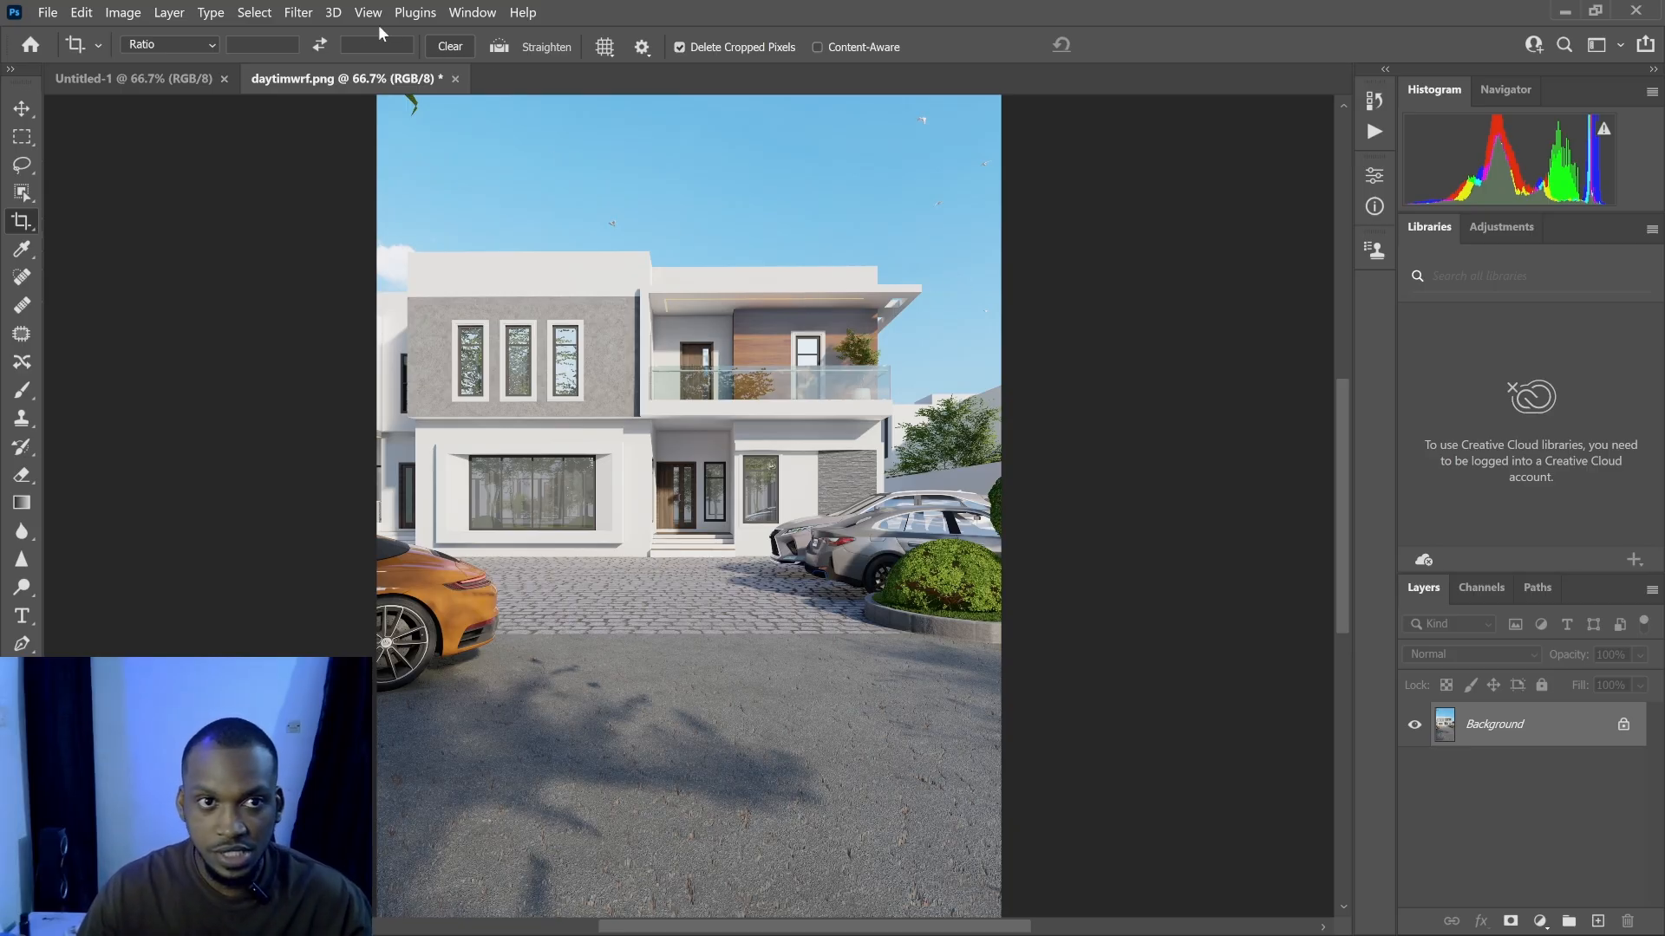
- Open the Camera Raw Filter and load the outdoor 3.xmp settings from the daytime 2 folder
left_click(307, 12)
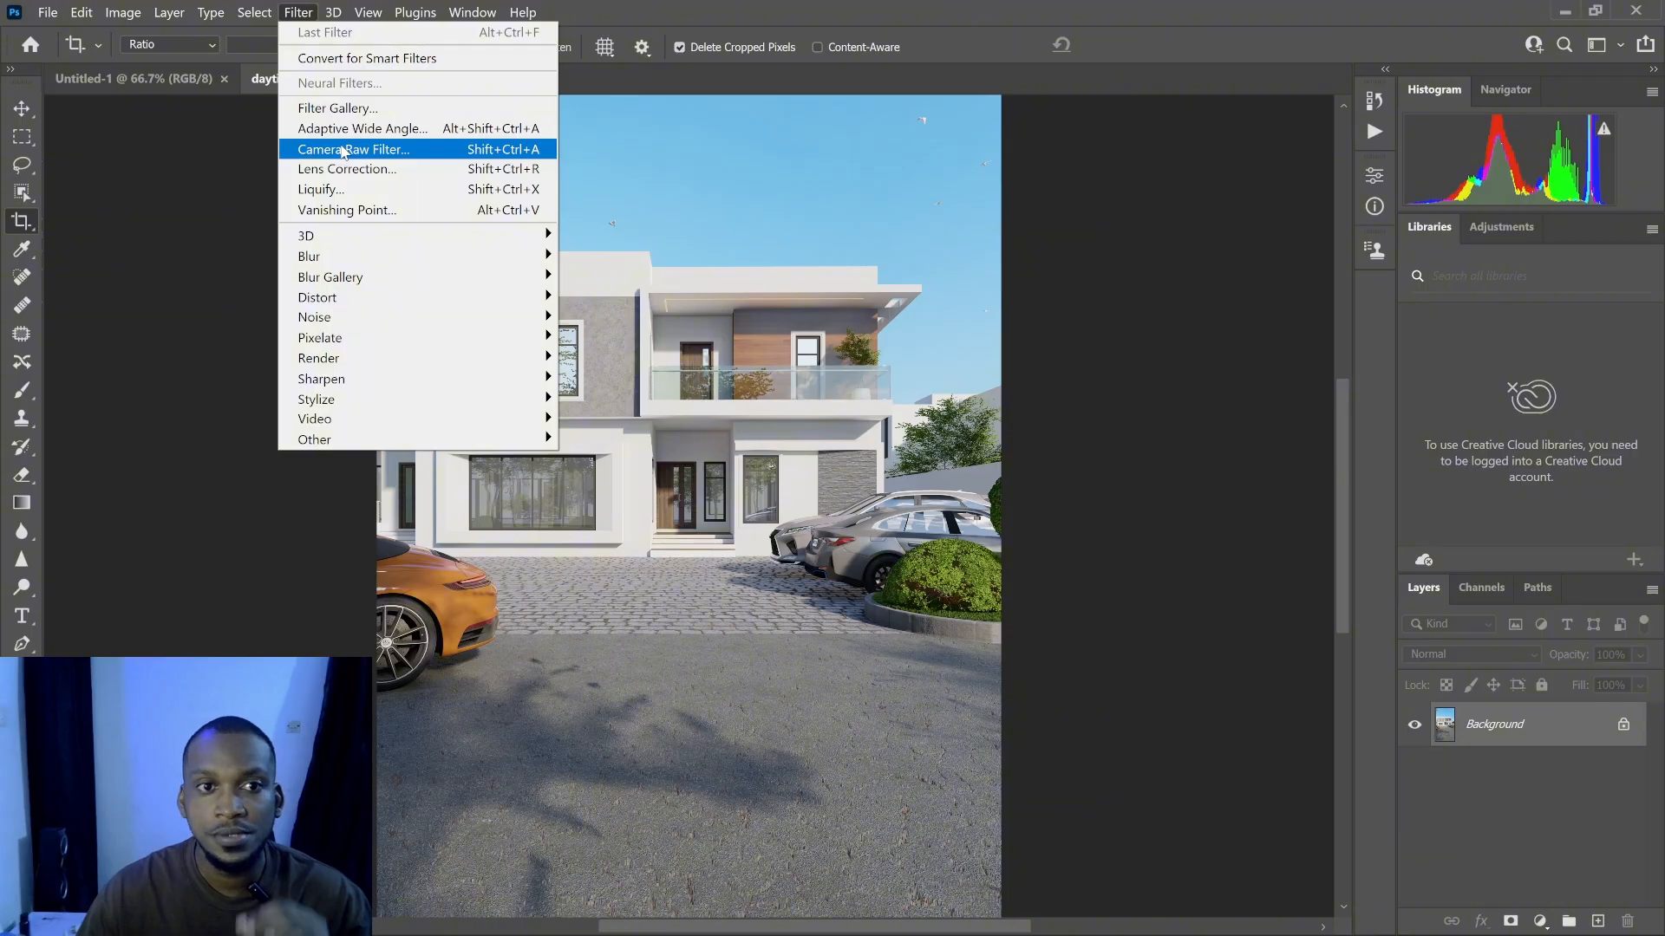
left_click(343, 151)
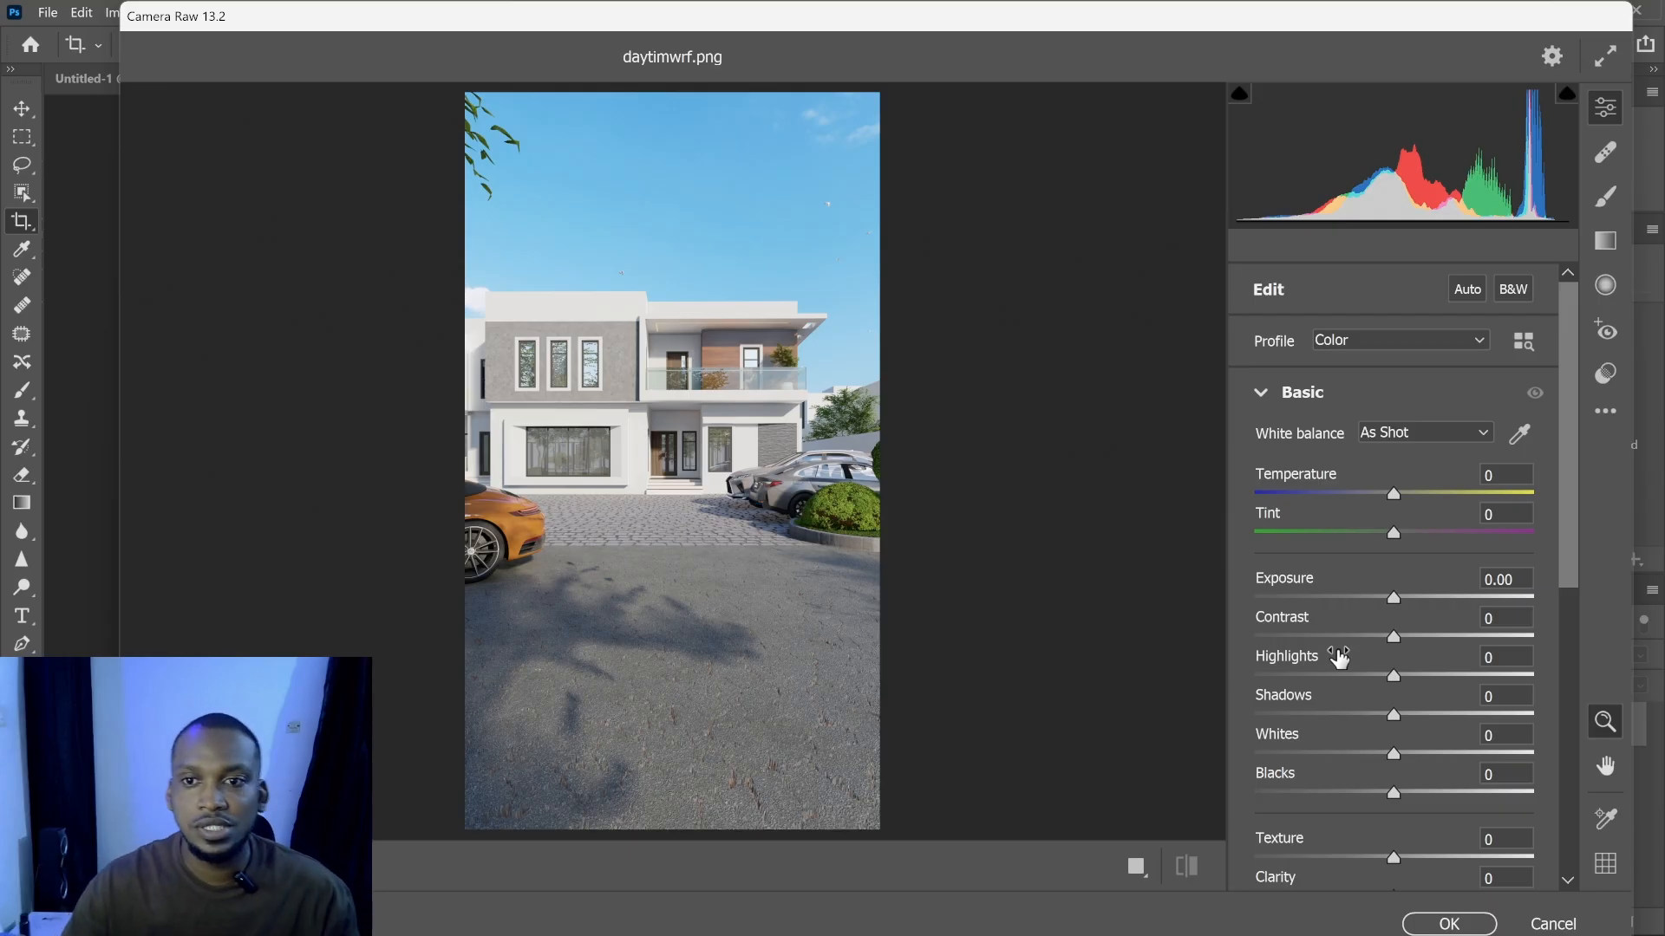
left_click(1600, 417)
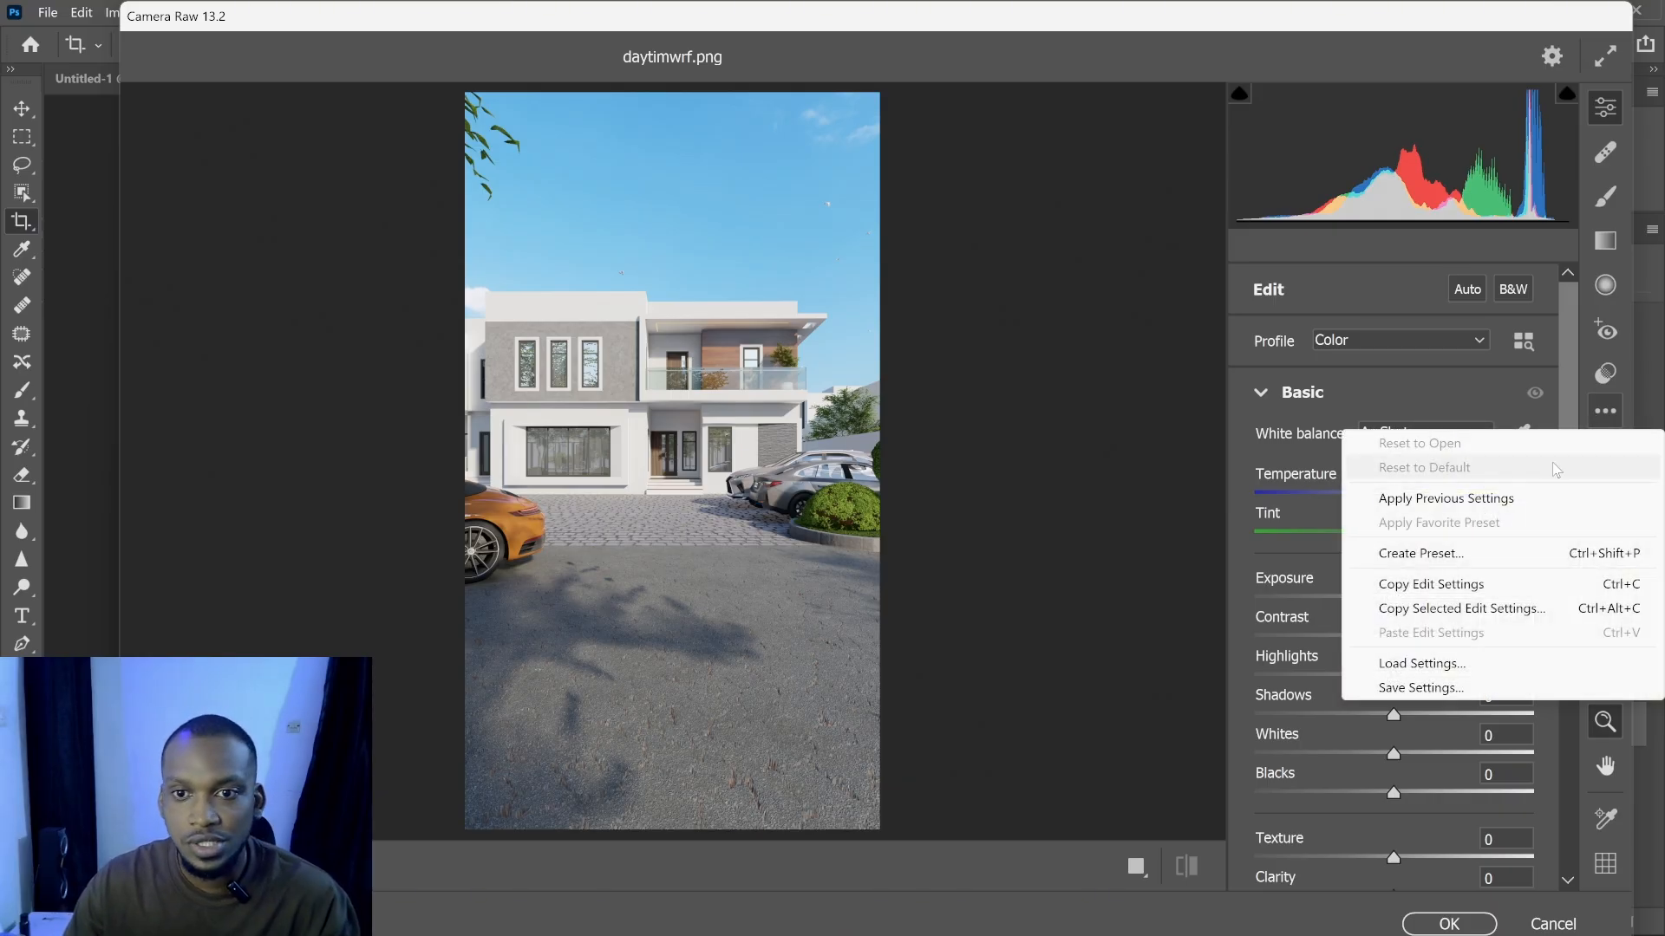
left_click(1446, 664)
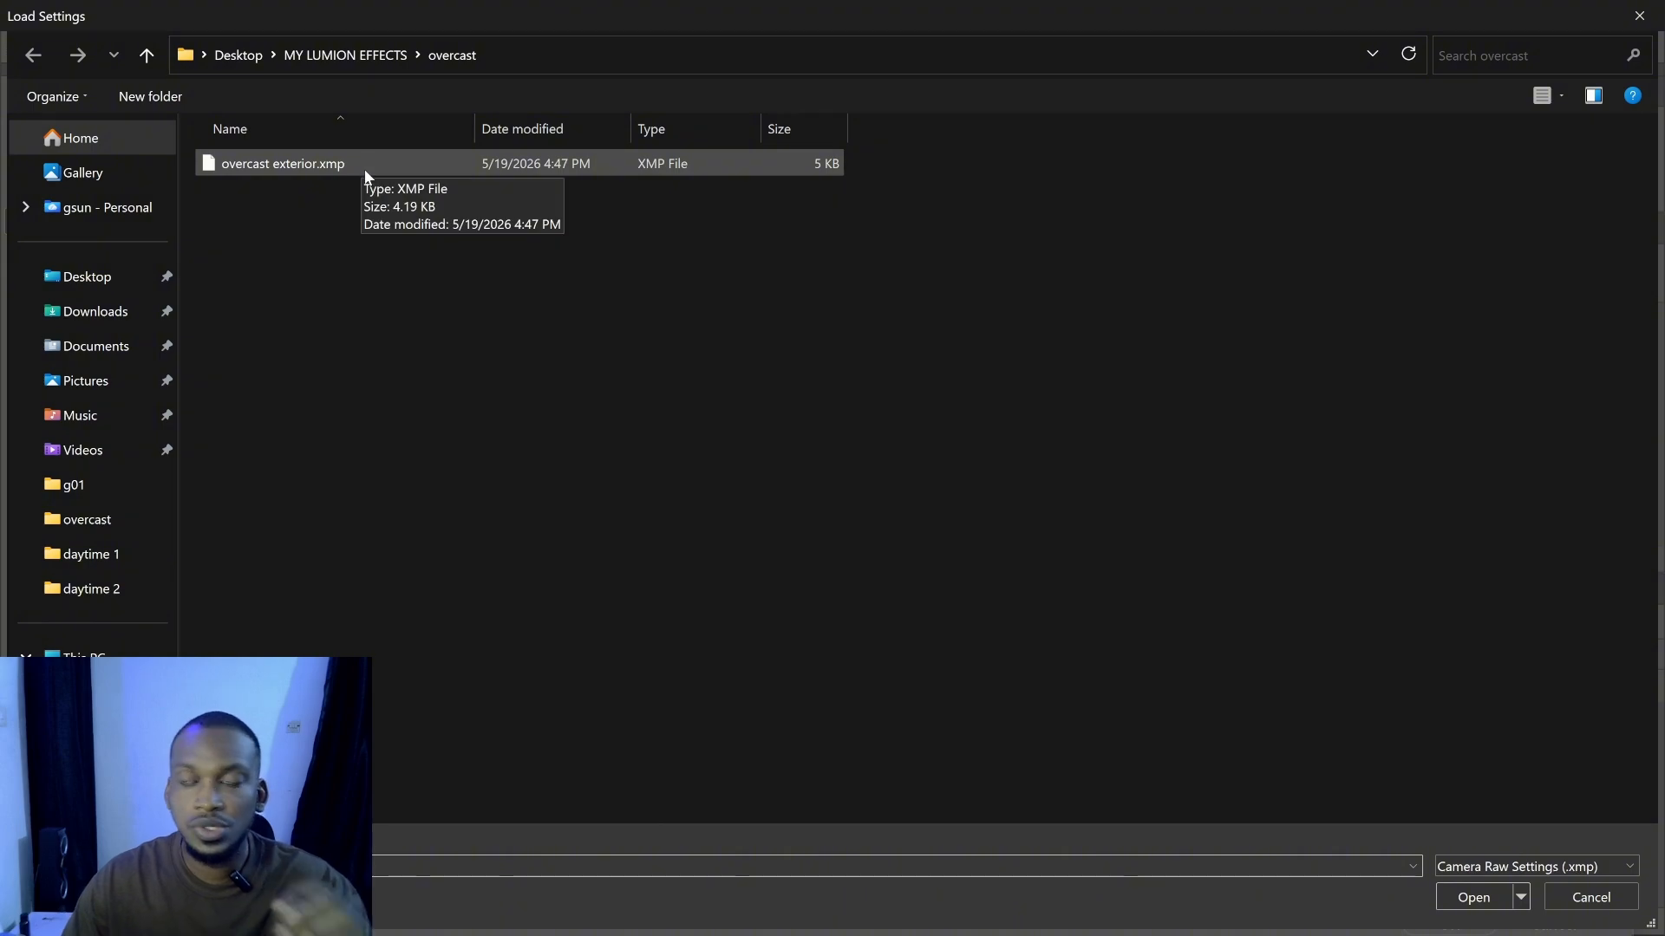
left_click(362, 53)
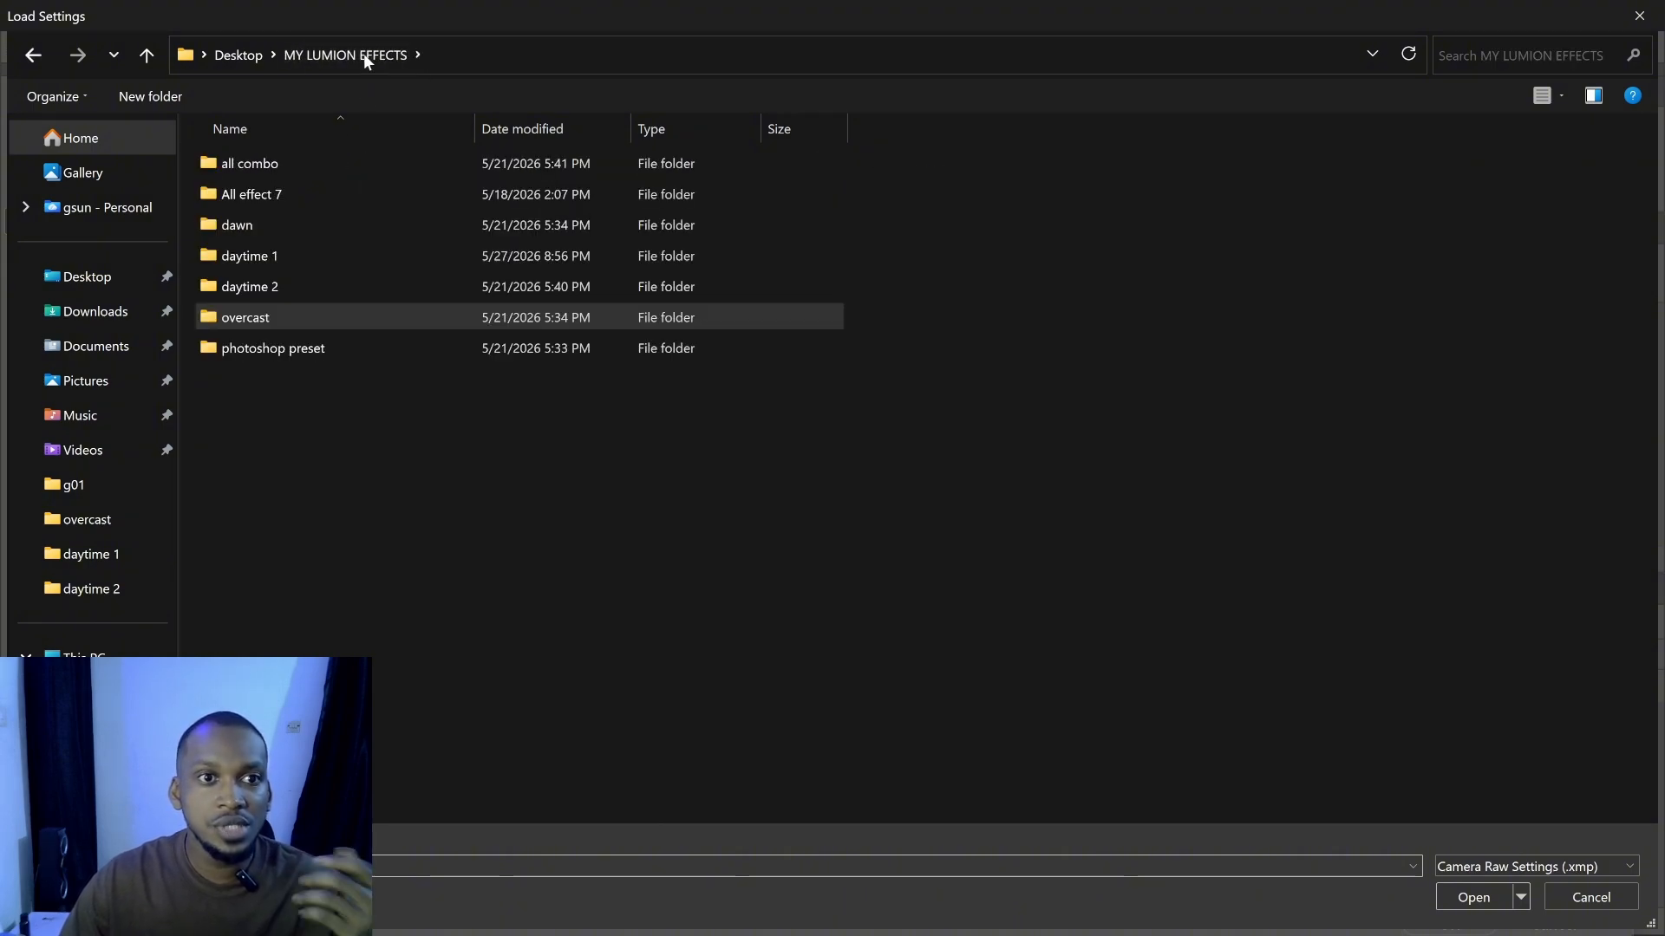
double_click(249, 257)
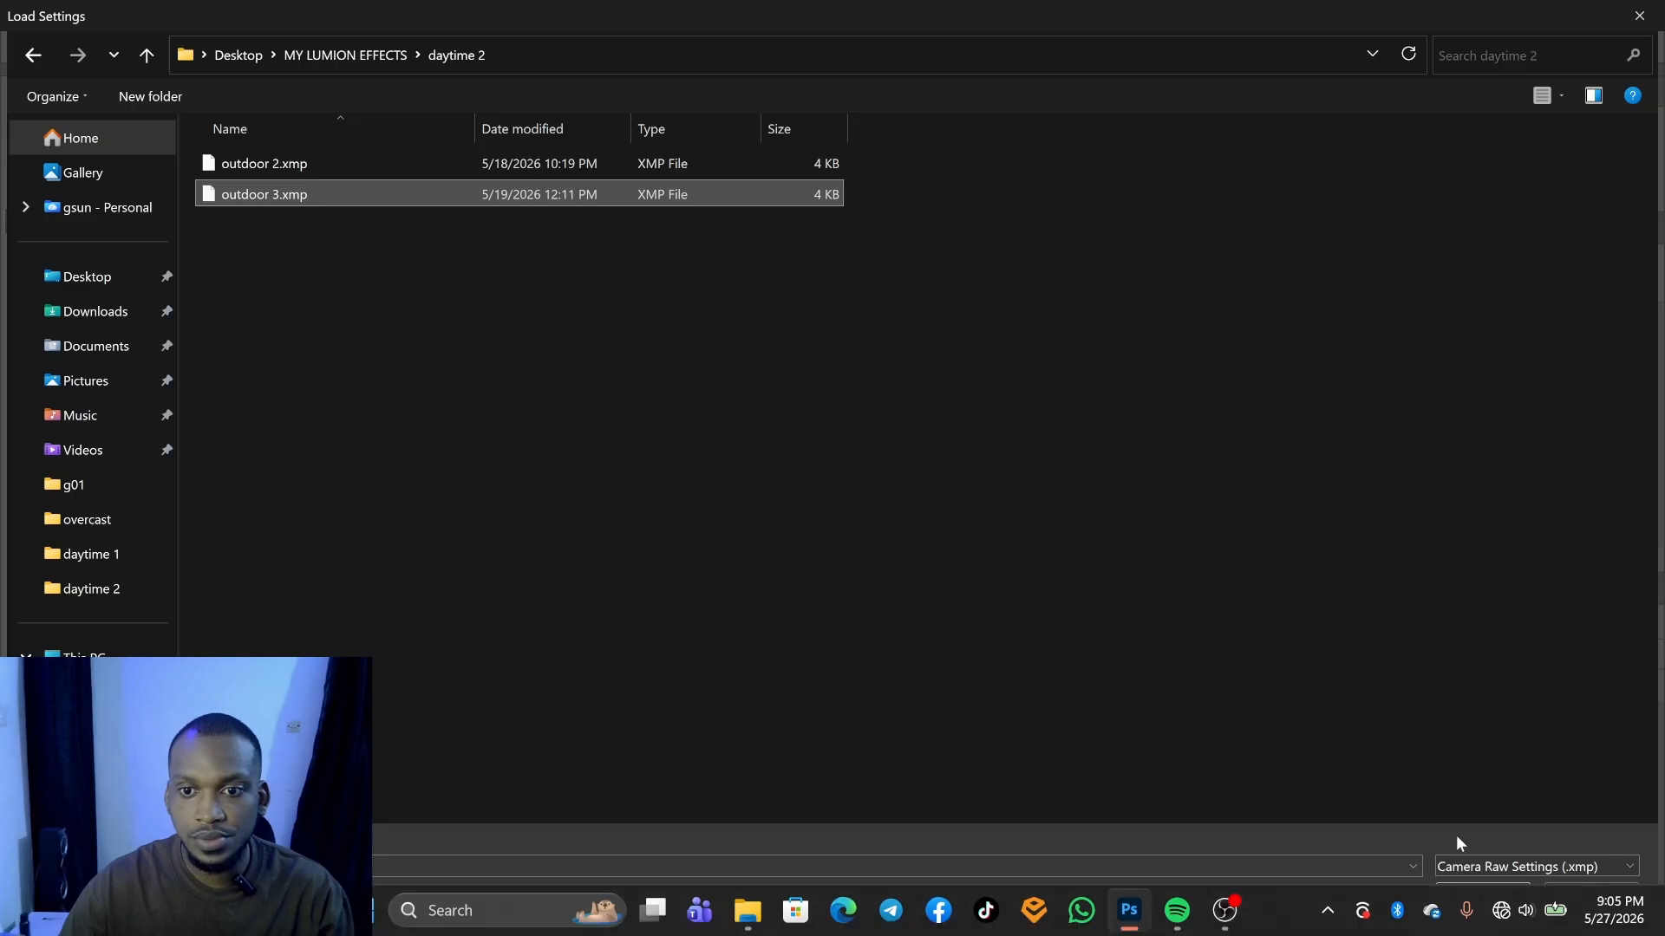
left_click(1472, 898)
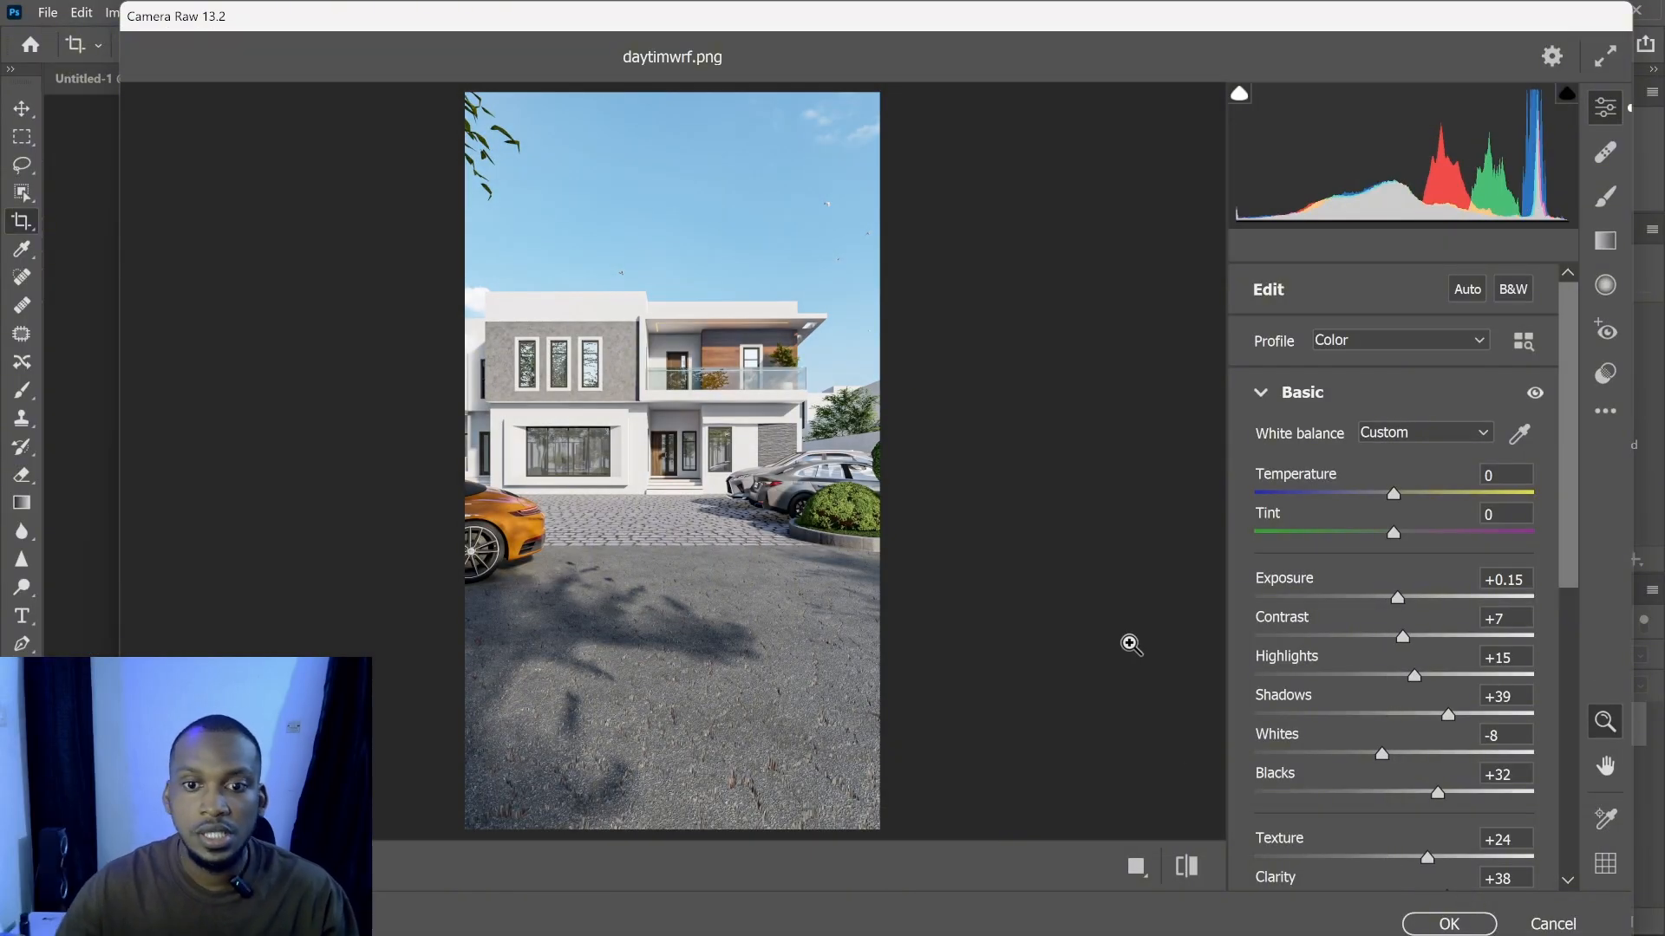
- Toggle between default and current settings to compare the image before and after the loaded preset
left_click(1187, 866)
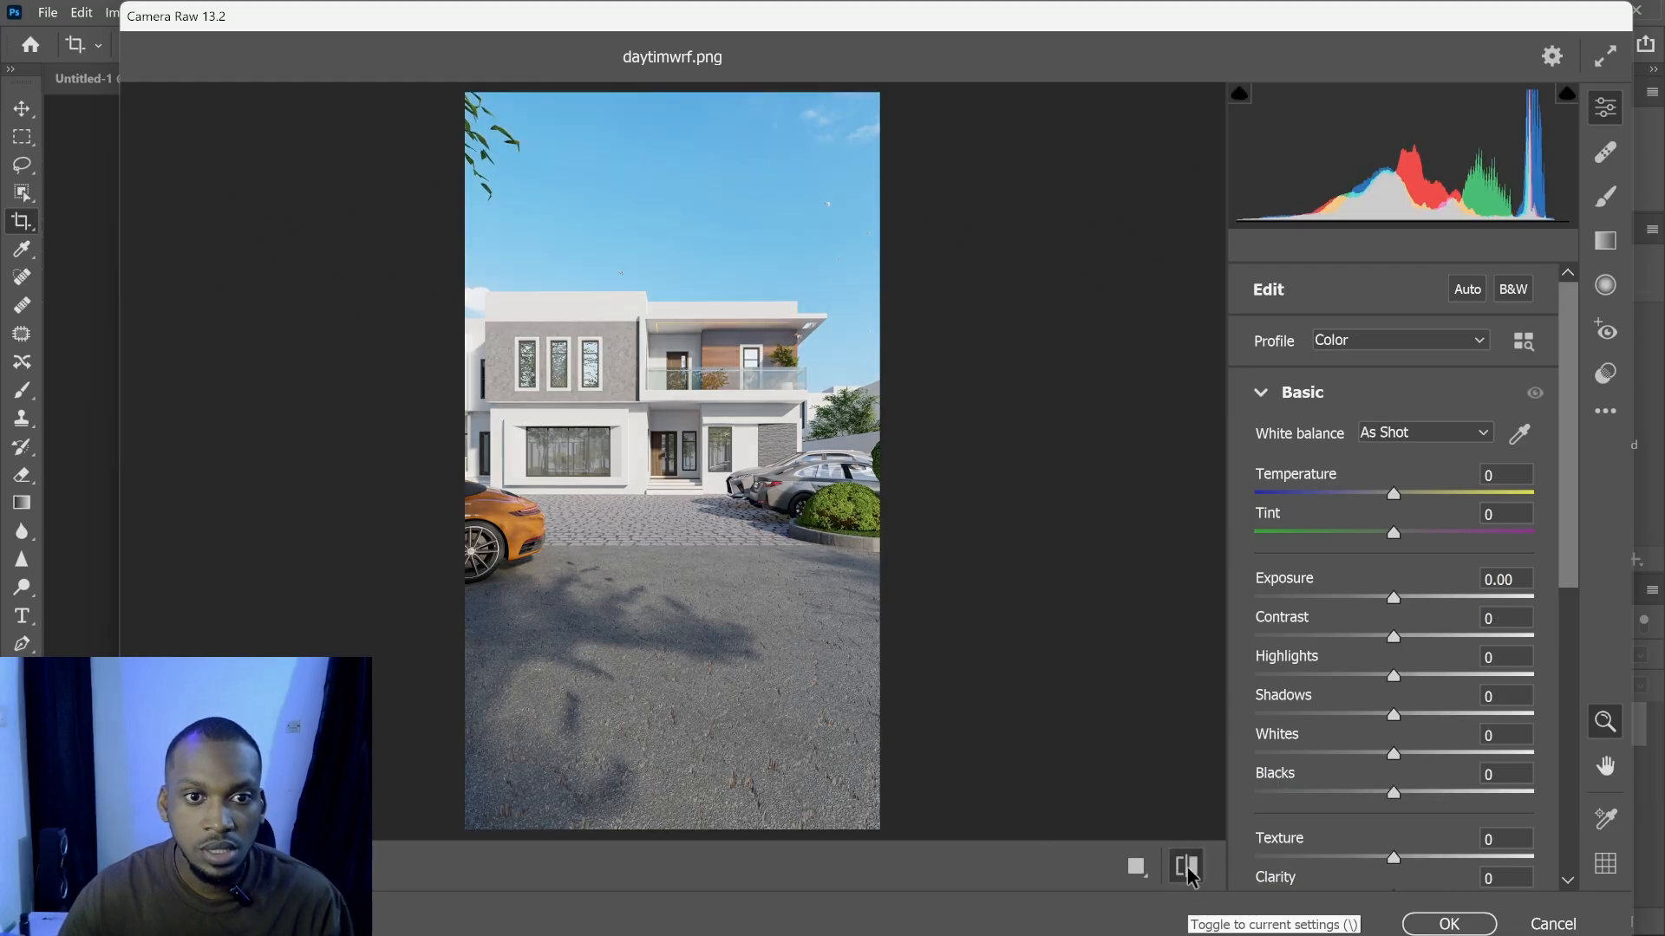
left_click(1187, 867)
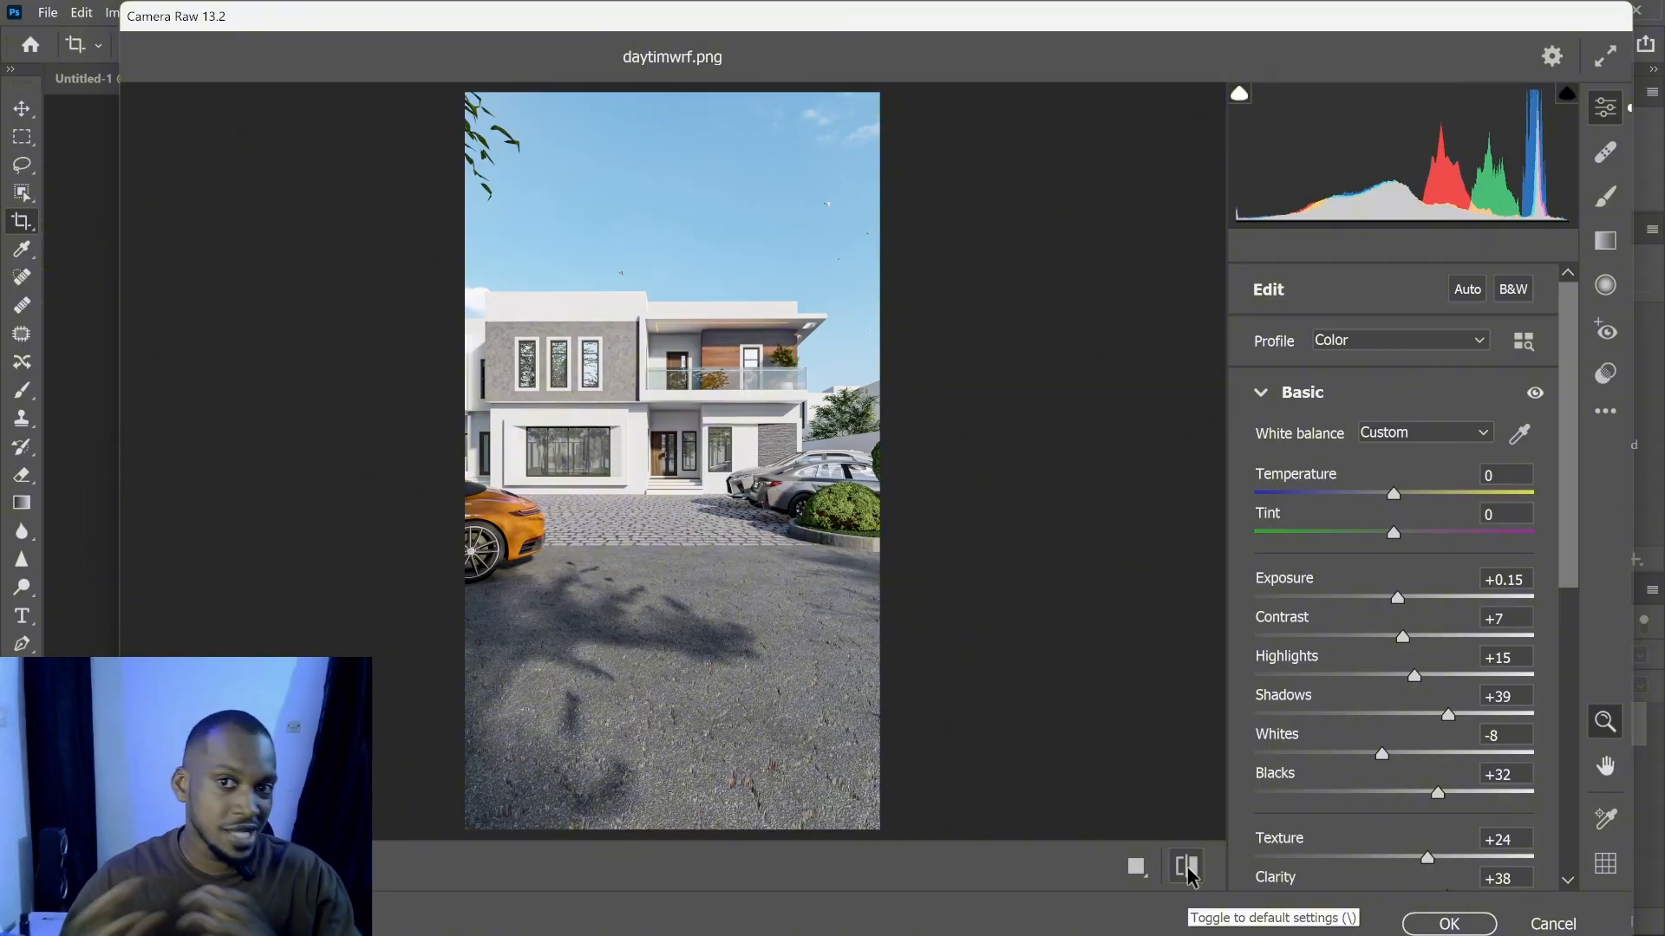
left_click(1187, 867)
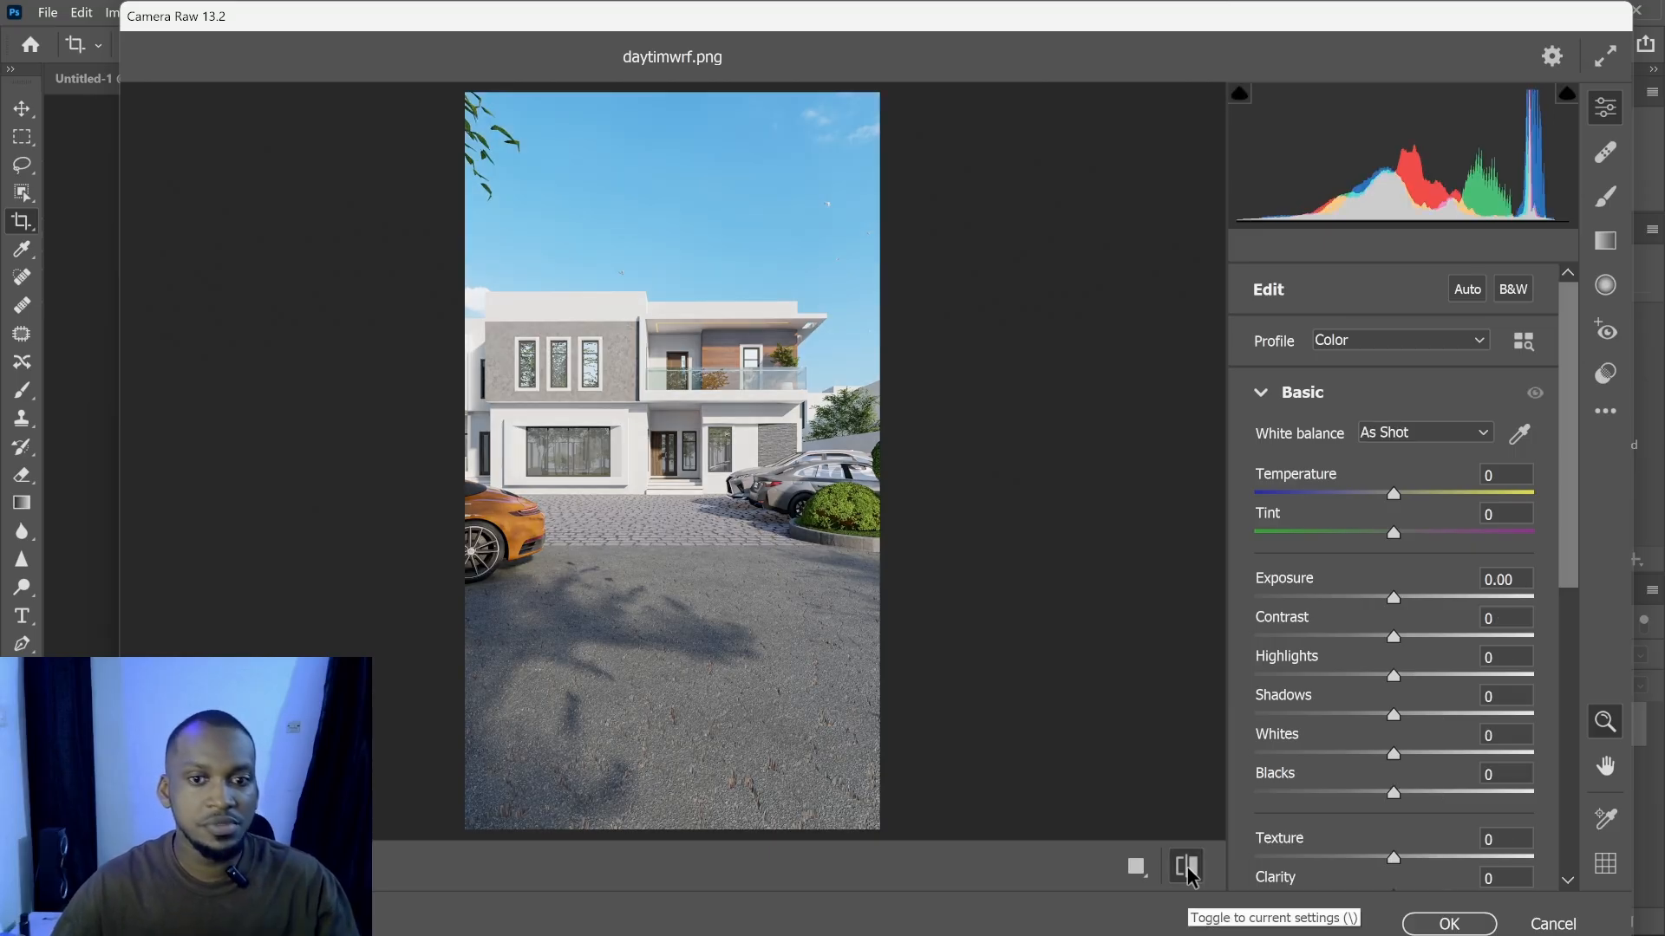
left_click(1188, 868)
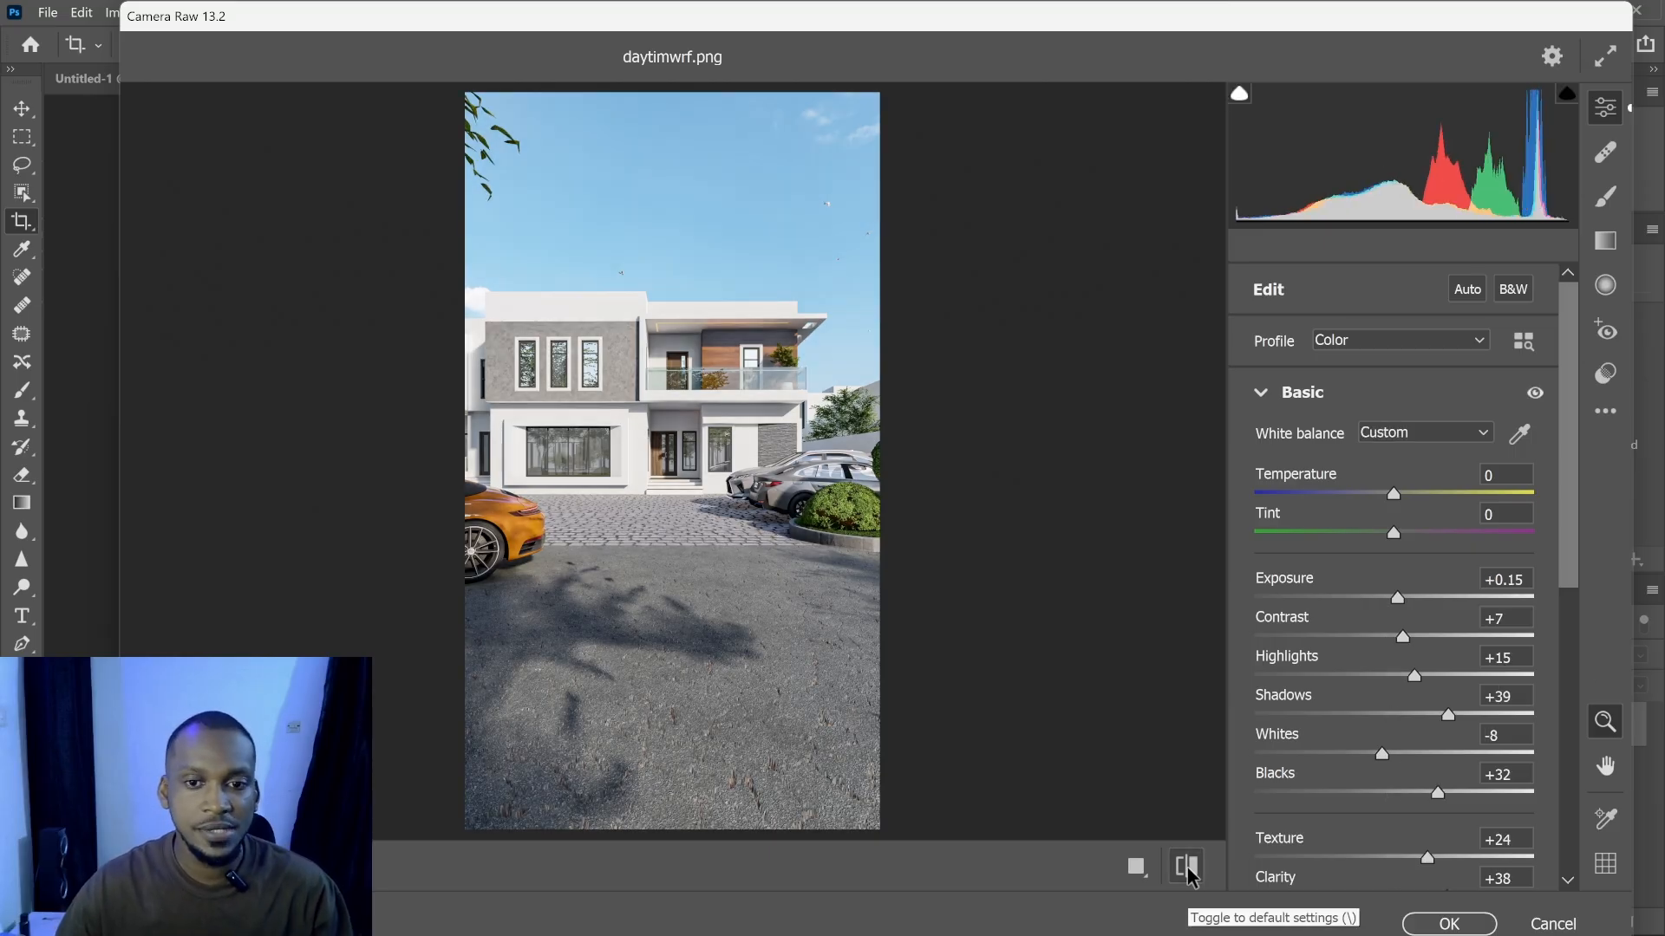